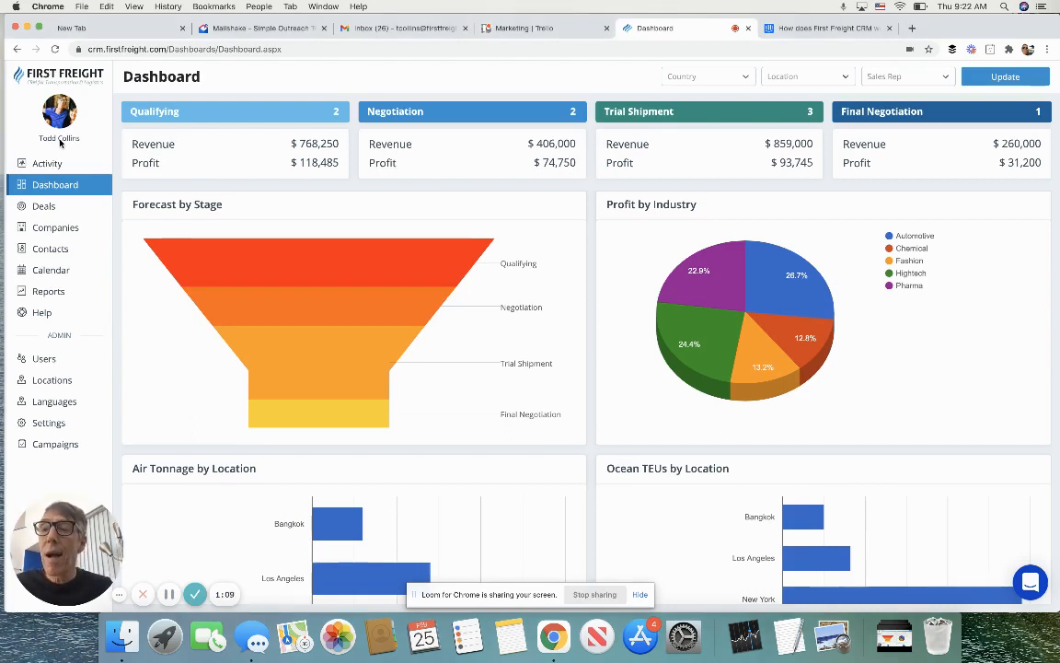
# Step: Open the signed-in user's profile and review the currency, timezone and CRM display language options, choosing English as the display language
pyautogui.click(59, 138)
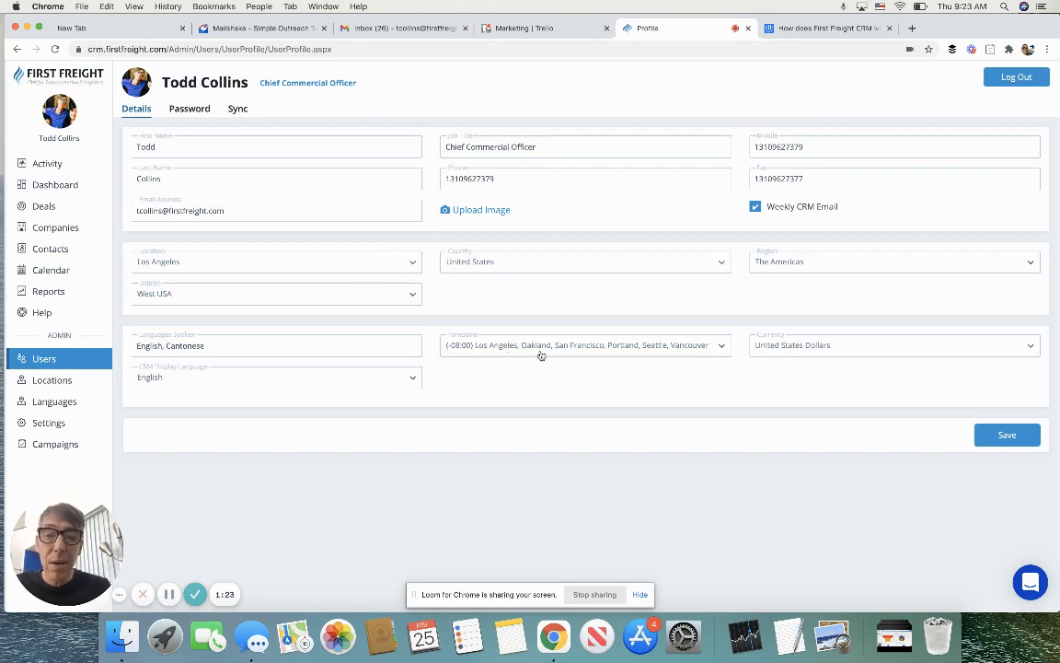
pyautogui.click(774, 356)
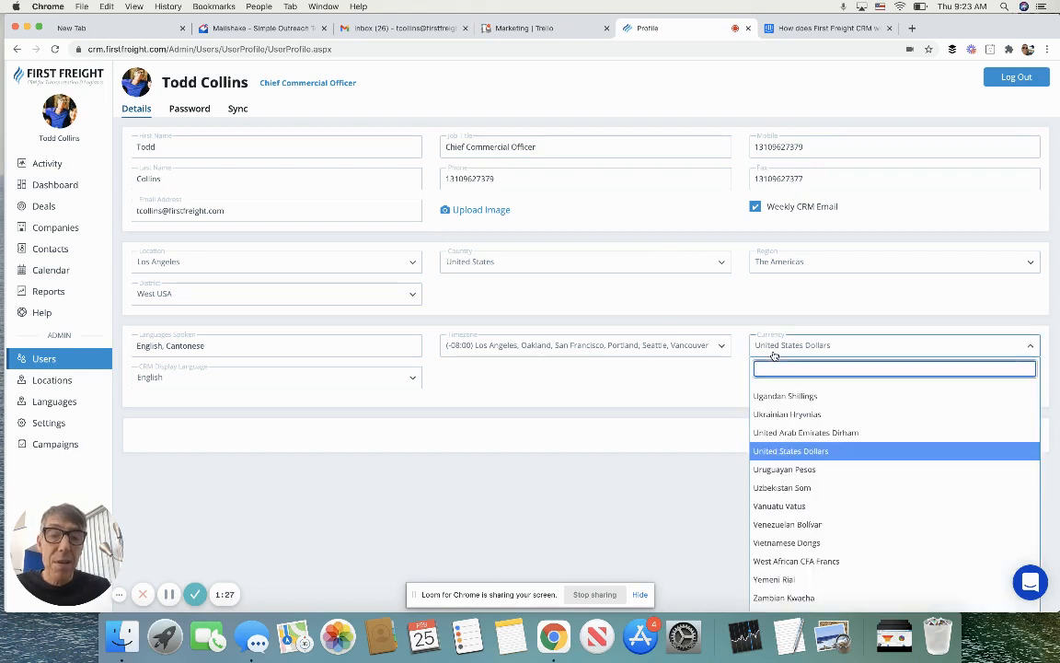
pyautogui.click(729, 372)
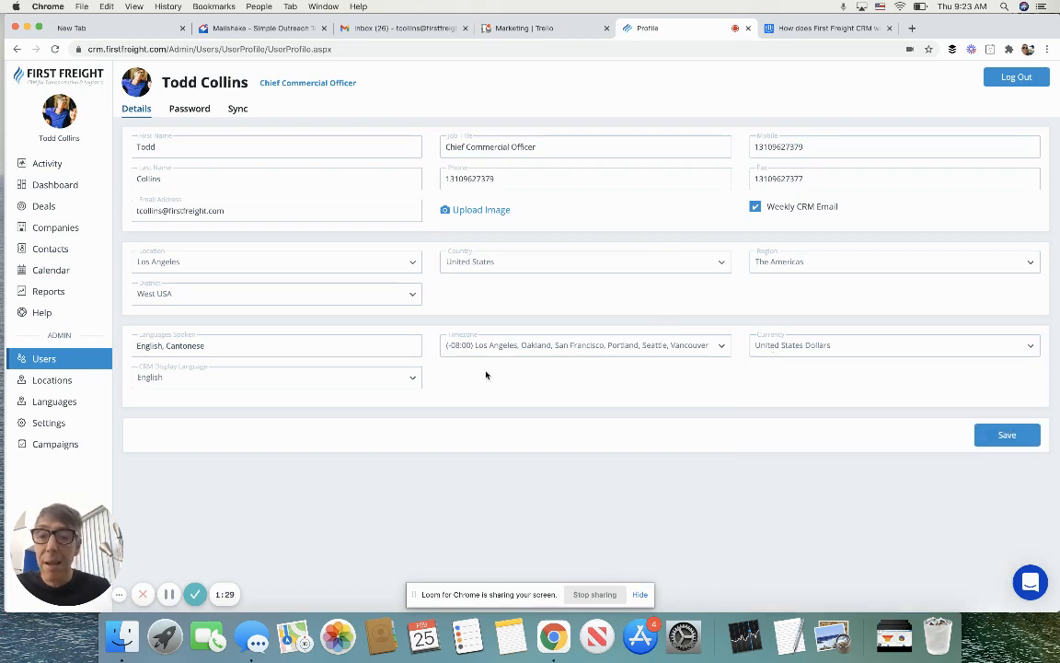
pyautogui.click(511, 350)
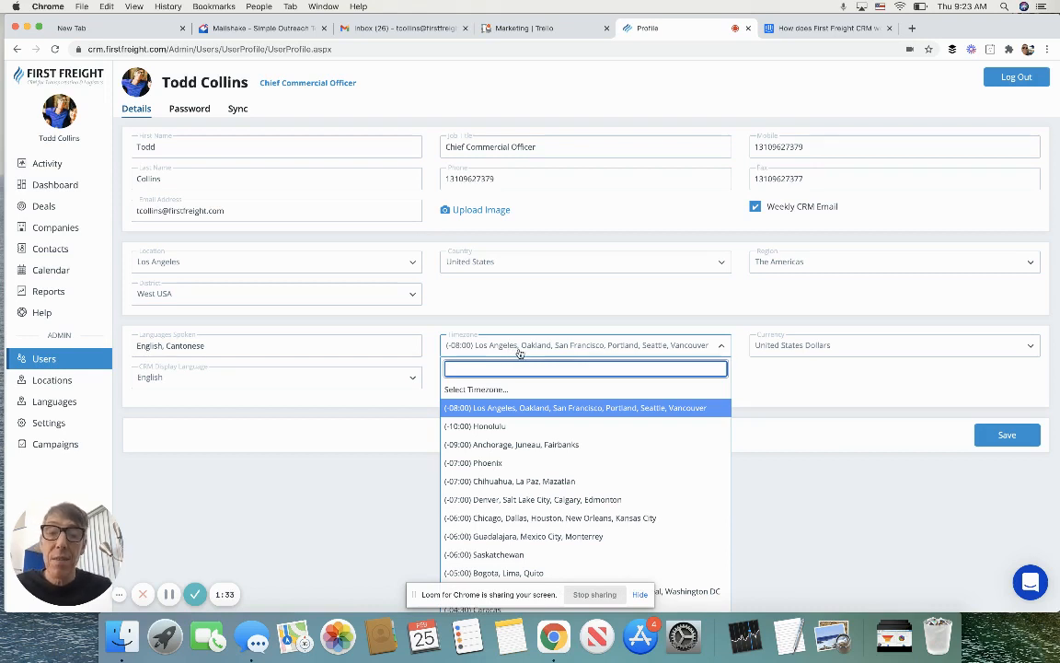
pyautogui.click(432, 365)
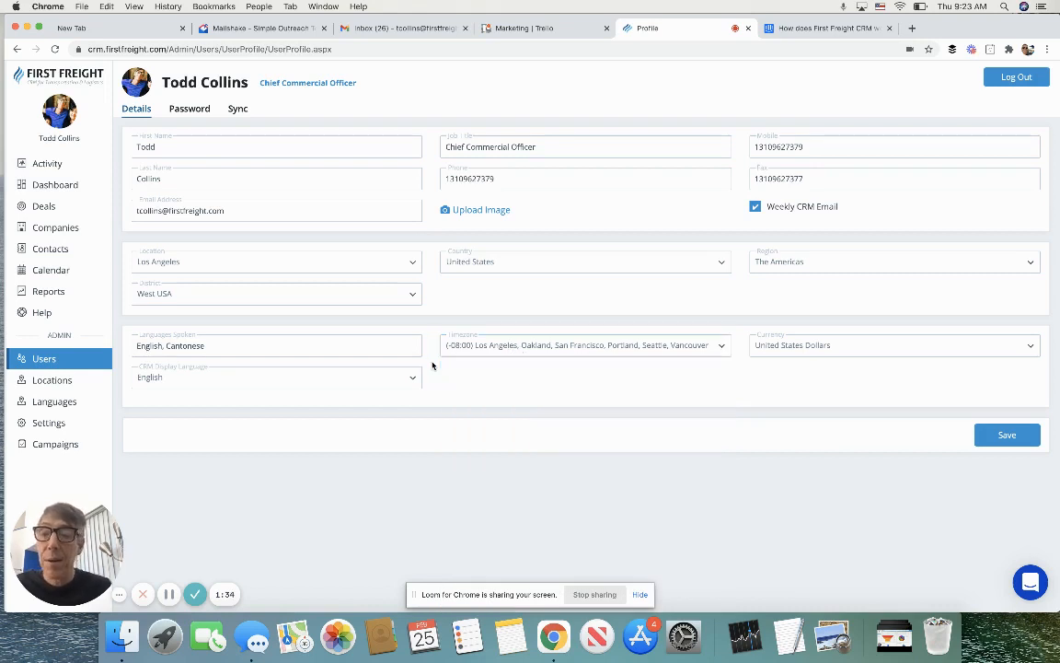
pyautogui.click(328, 379)
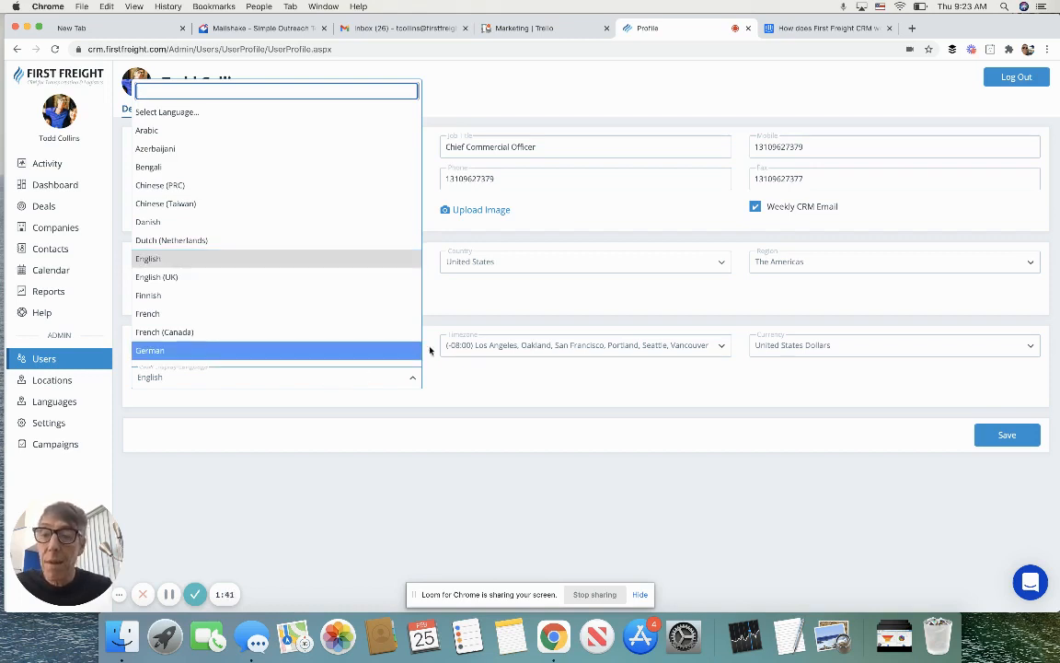
pyautogui.click(324, 258)
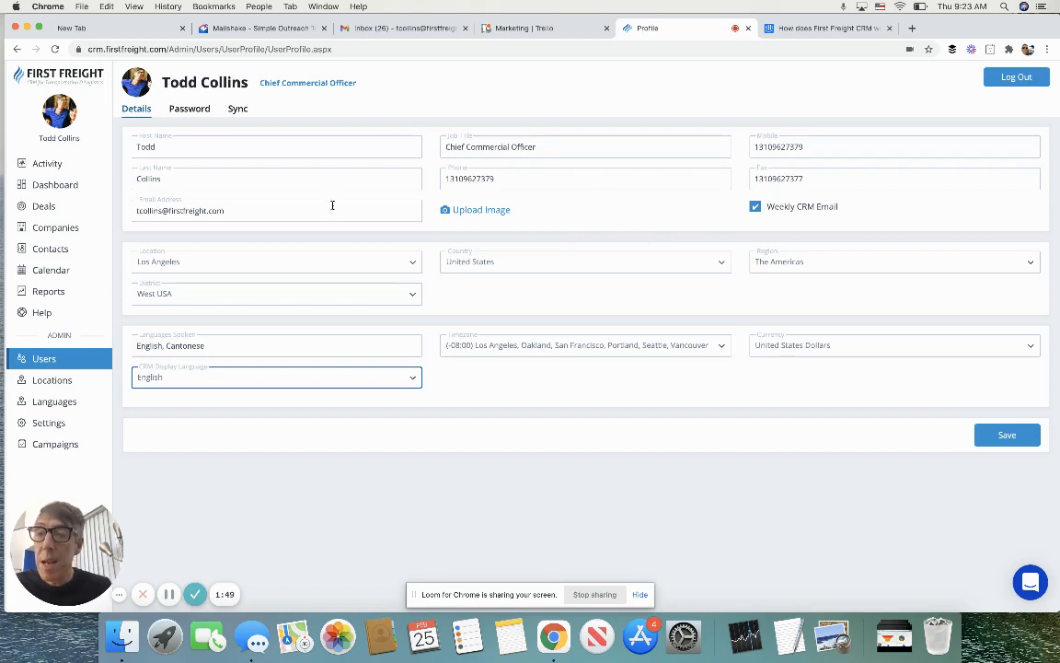
# Step: Start a new company location named Headquarters with the code HQ
pyautogui.click(89, 383)
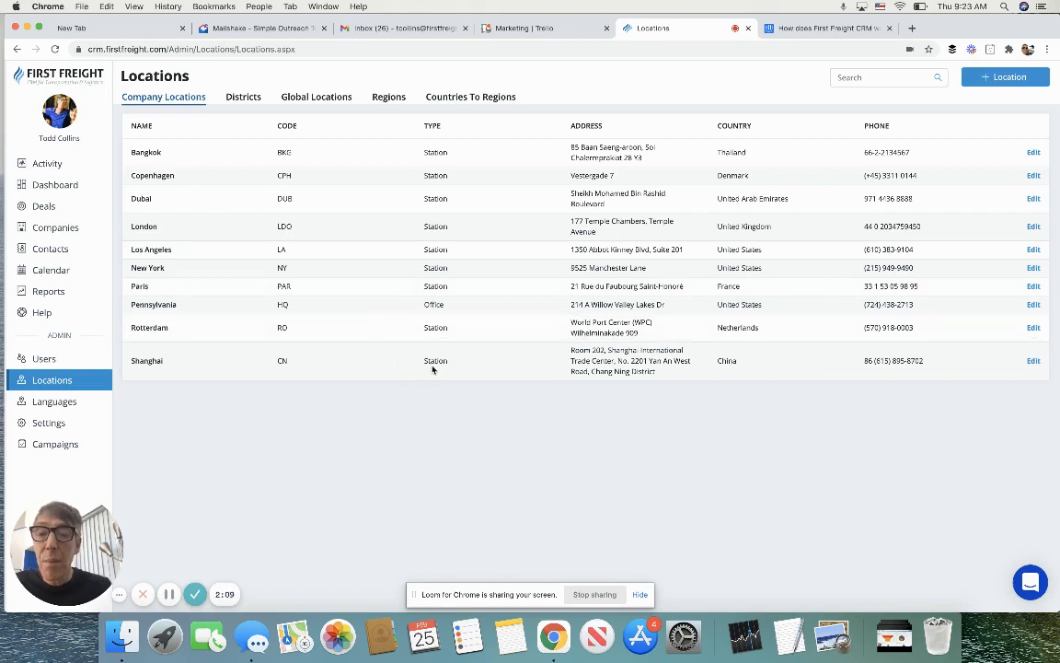
pyautogui.click(973, 79)
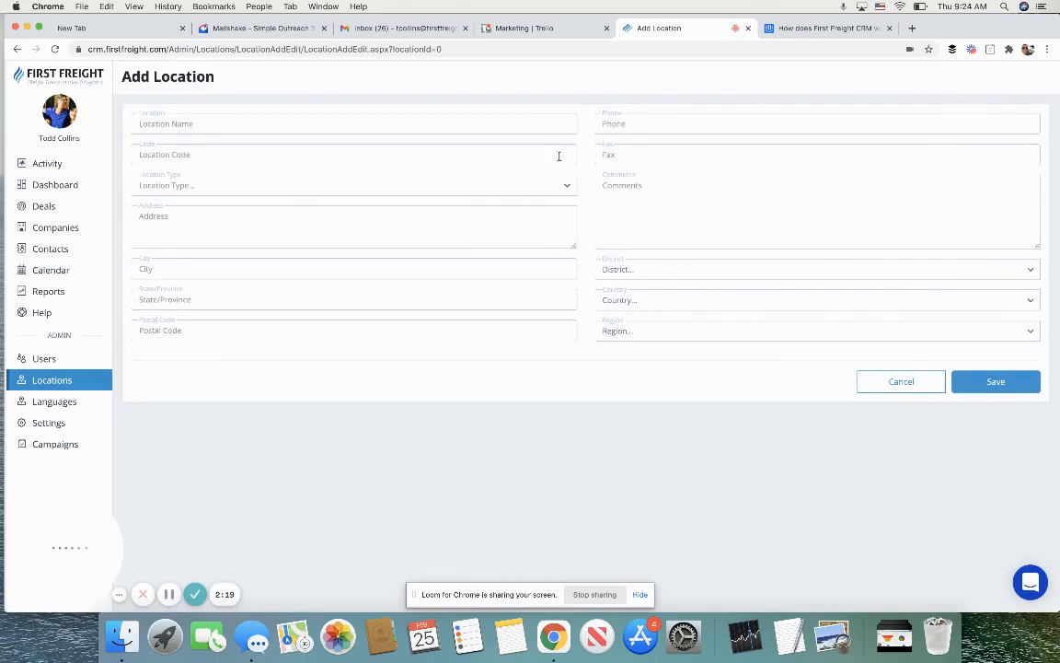
pyautogui.click(244, 121)
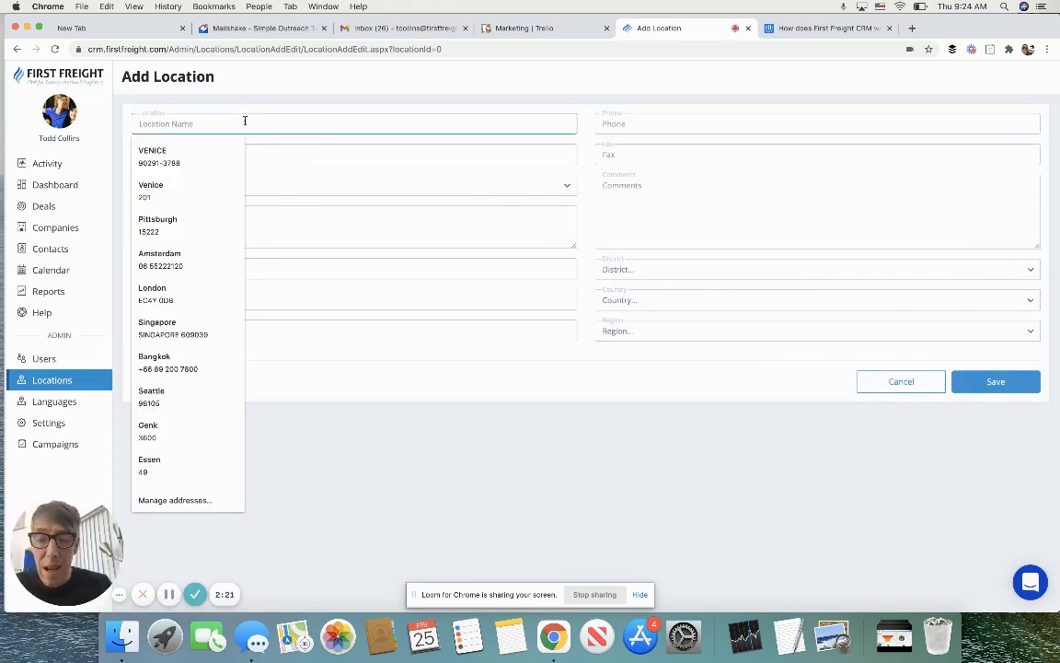
pyautogui.write('Headq')
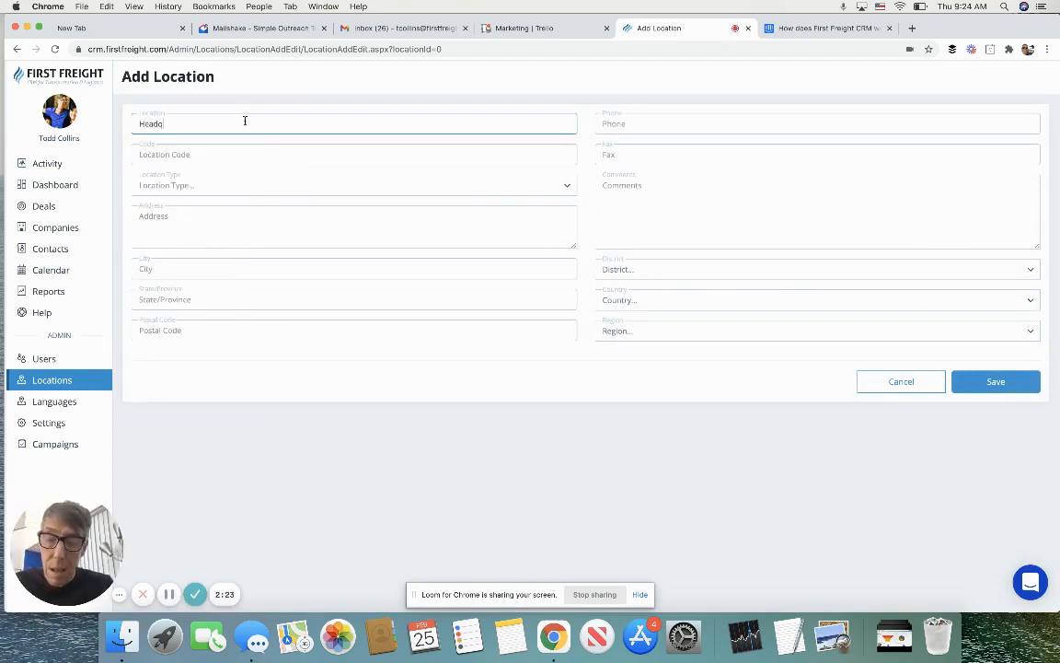
pyautogui.write('uarters')
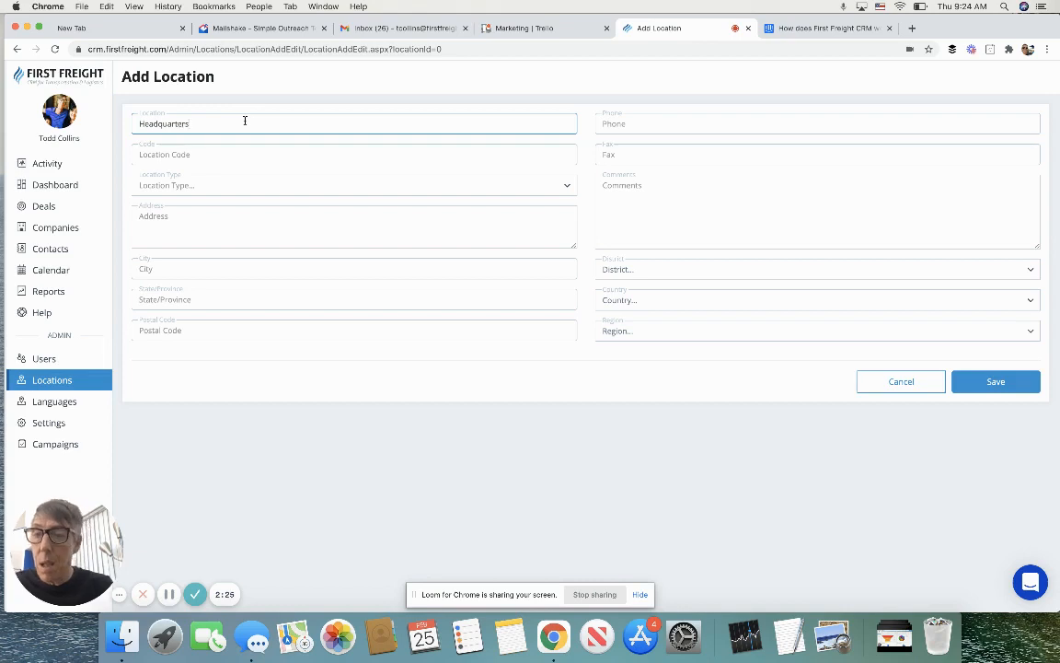
pyautogui.click(211, 157)
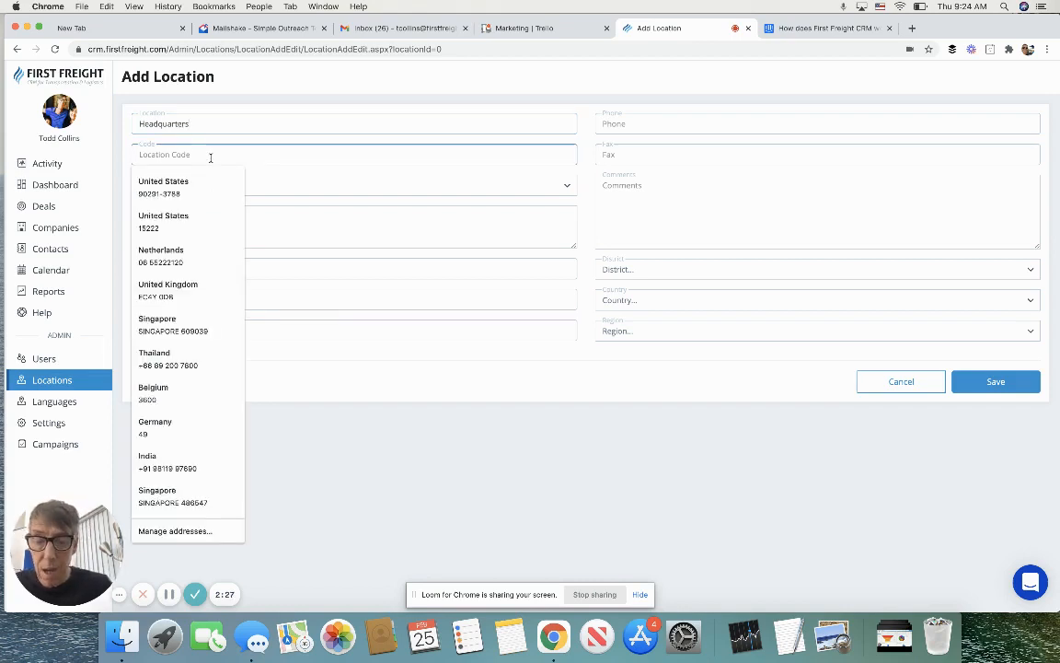
pyautogui.write('HQ')
# Step: Review the available location types for the Headquarters entry and cancel adding the location
pyautogui.click(196, 177)
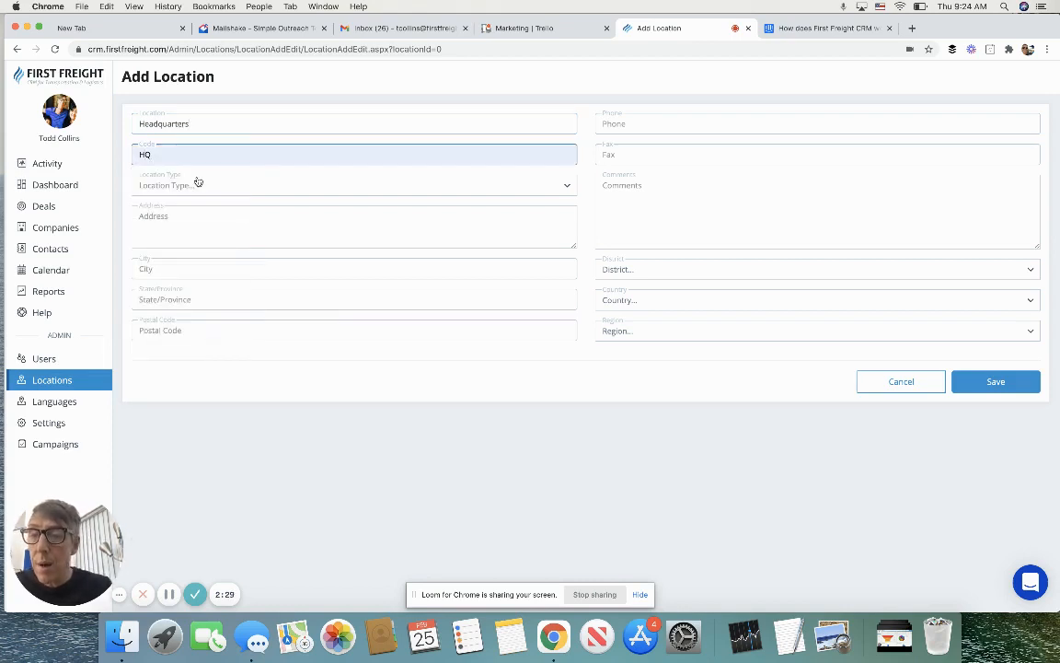
pyautogui.click(212, 191)
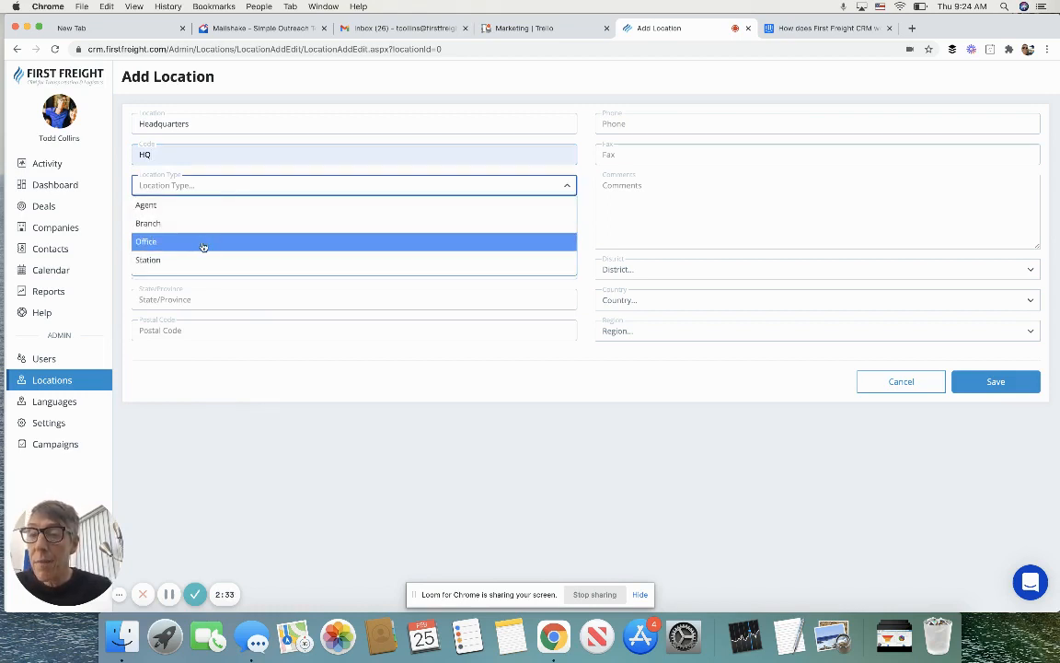
pyautogui.scroll(-1, 198, 259)
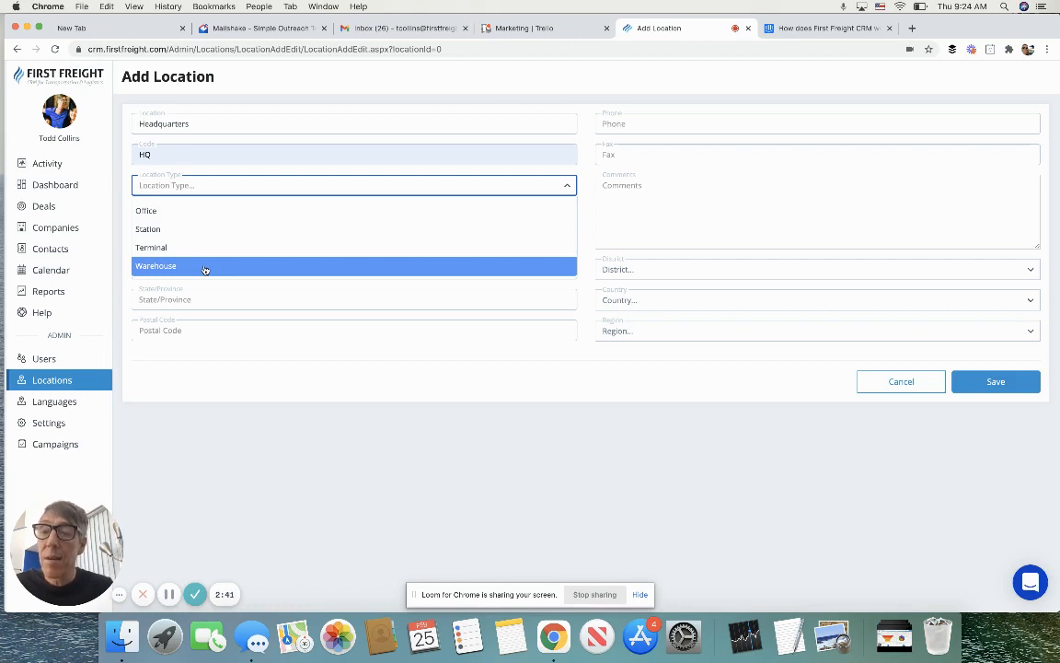
pyautogui.scroll(1, 205, 270)
pyautogui.scroll(-1, 205, 270)
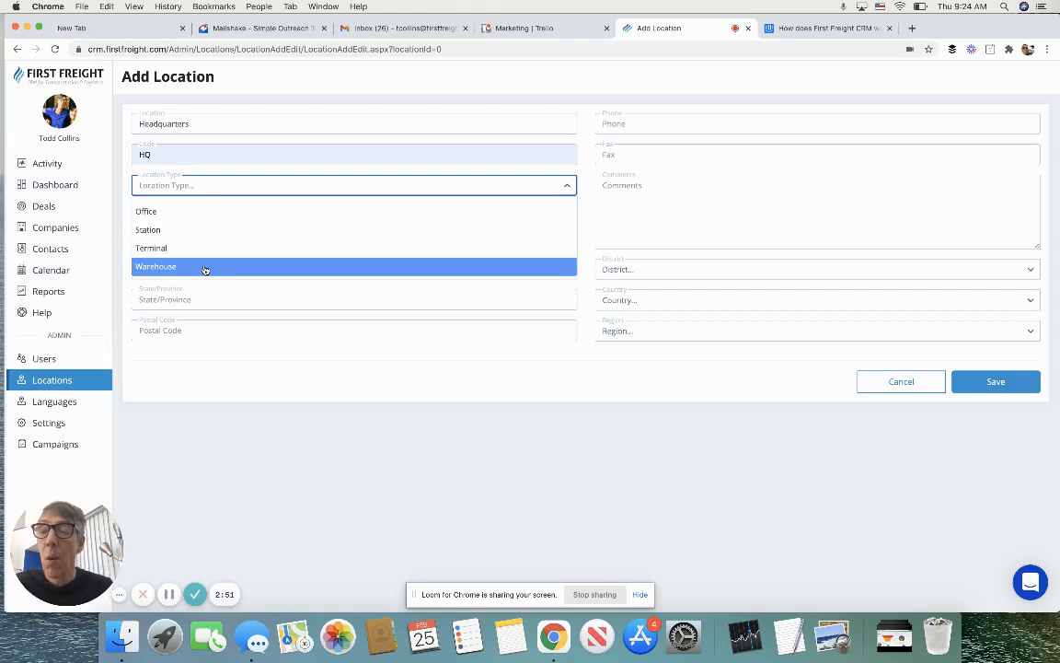
pyautogui.scroll(2, 205, 268)
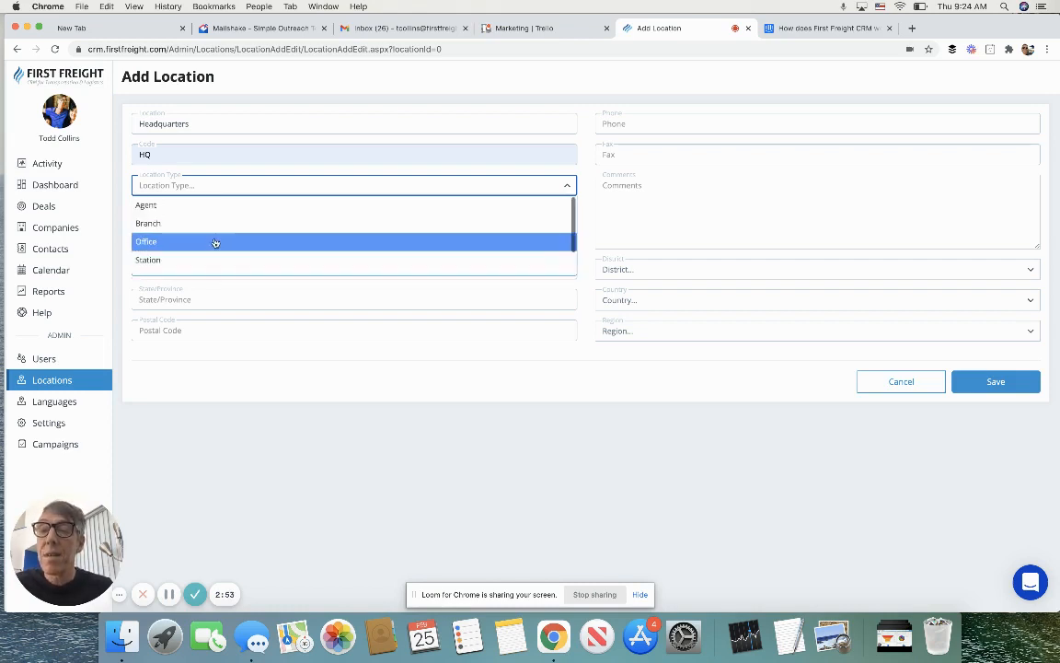
pyautogui.click(586, 175)
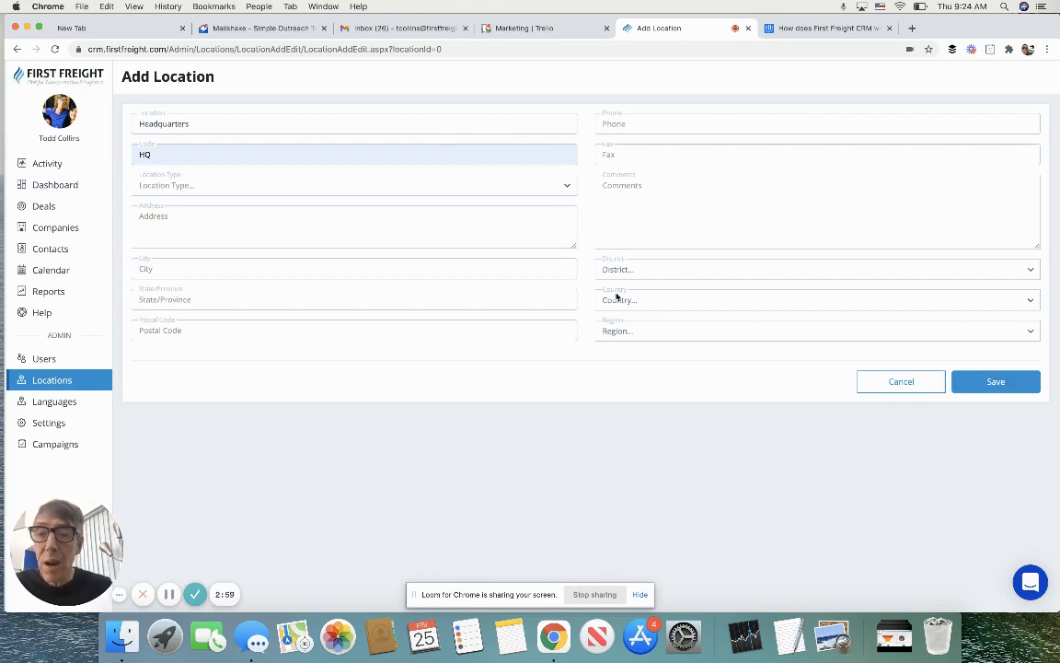
pyautogui.click(867, 390)
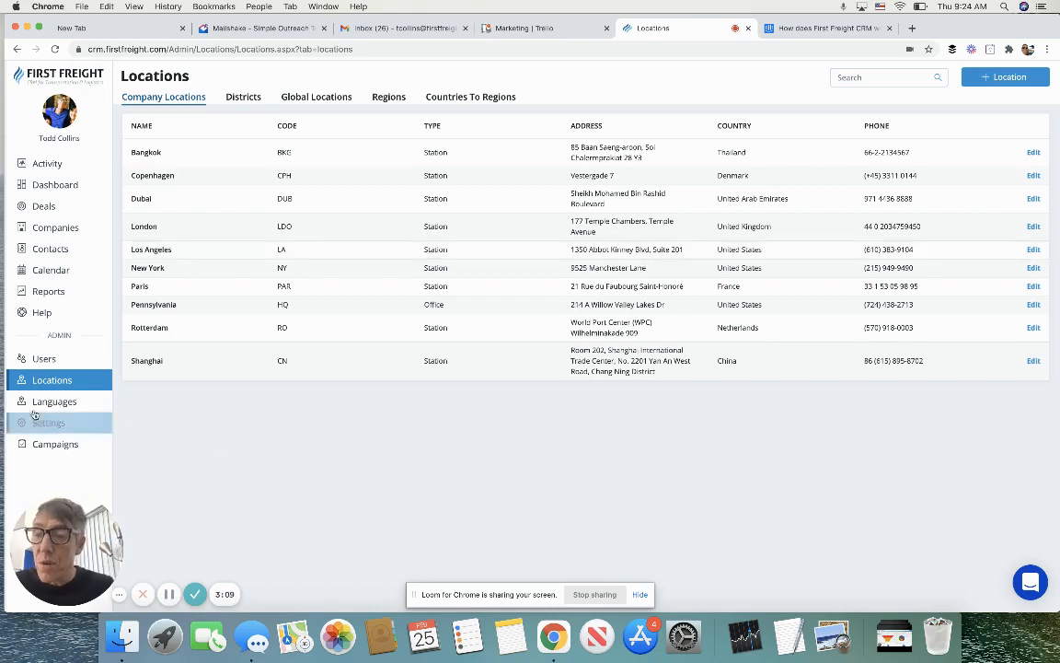
# Step: Start a new CRM user, enable login for it and enter the account password
pyautogui.click(46, 359)
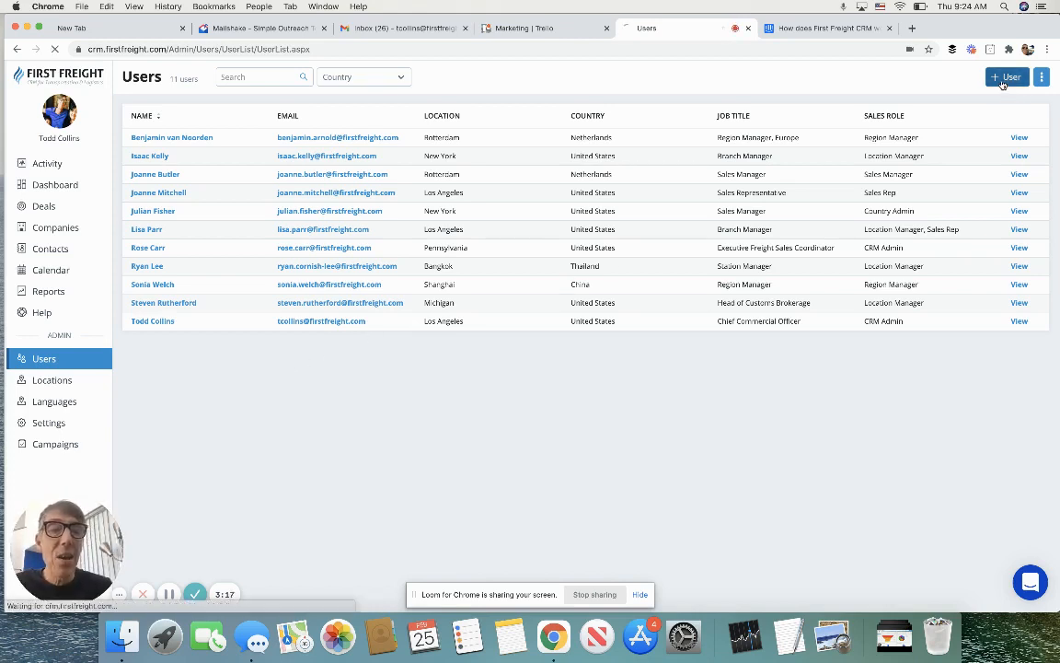
pyautogui.click(1003, 81)
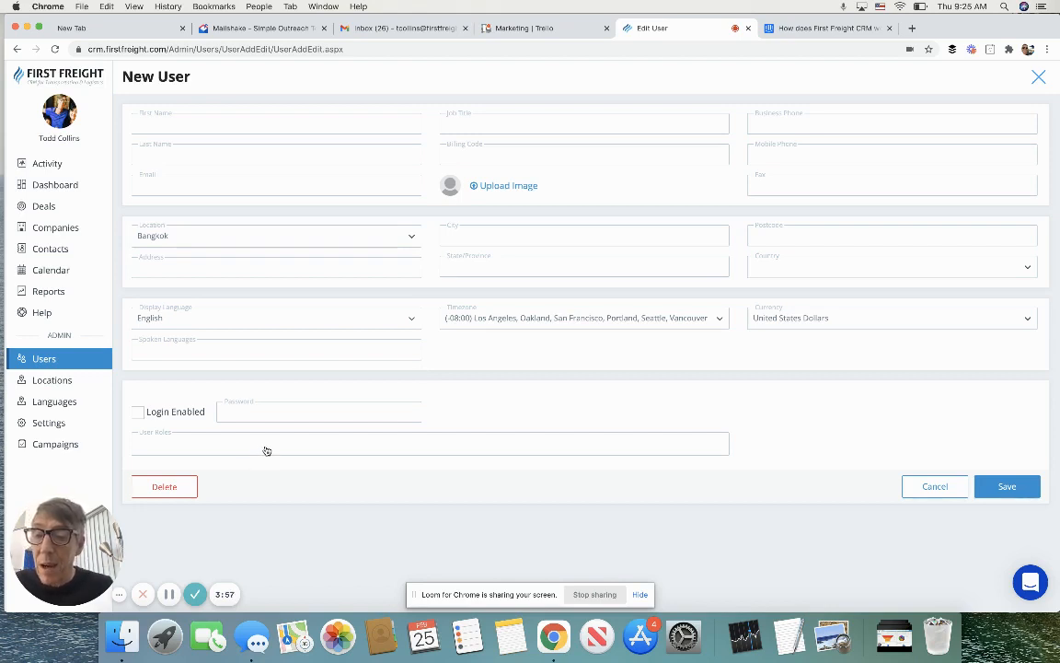
pyautogui.click(138, 412)
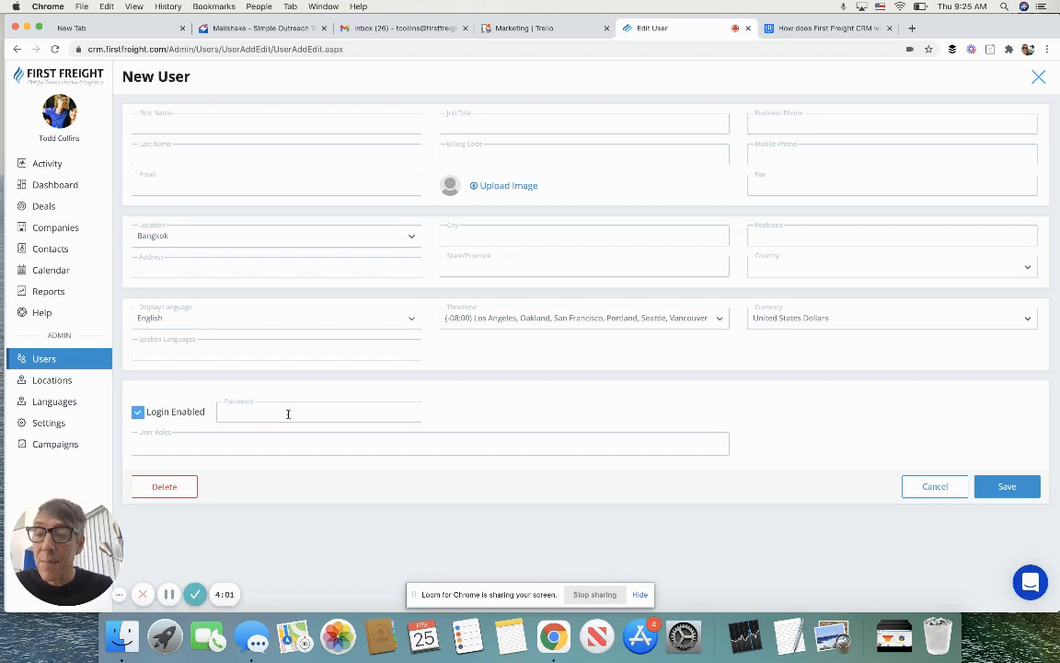
pyautogui.click(283, 413)
pyautogui.click(247, 438)
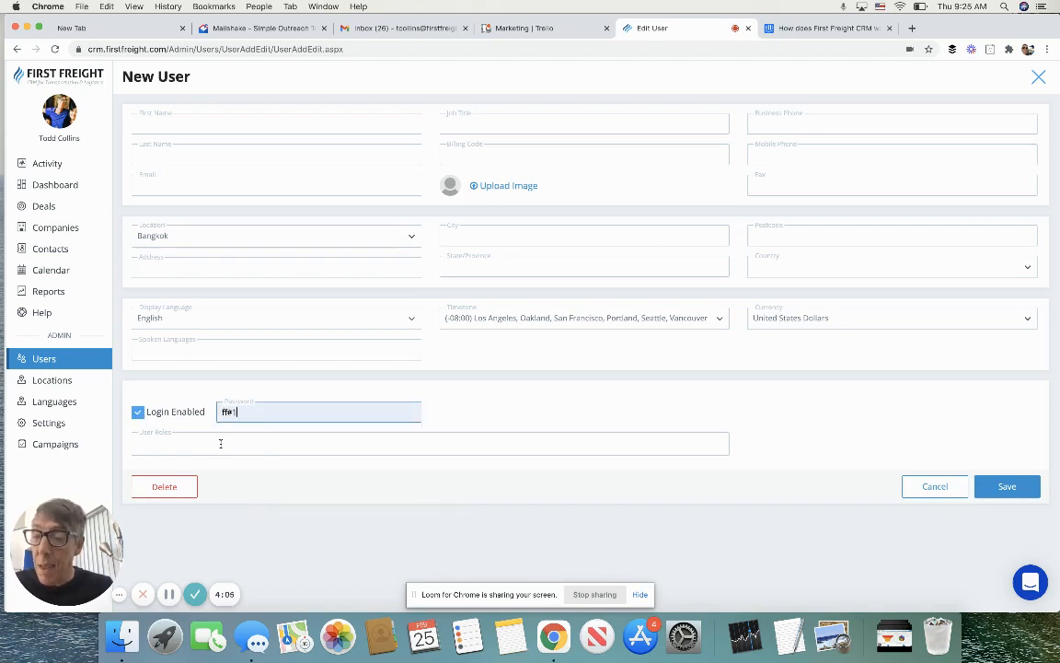
# Step: Assign the Sales Rep and Sales Manager roles to the new user
pyautogui.click(221, 444)
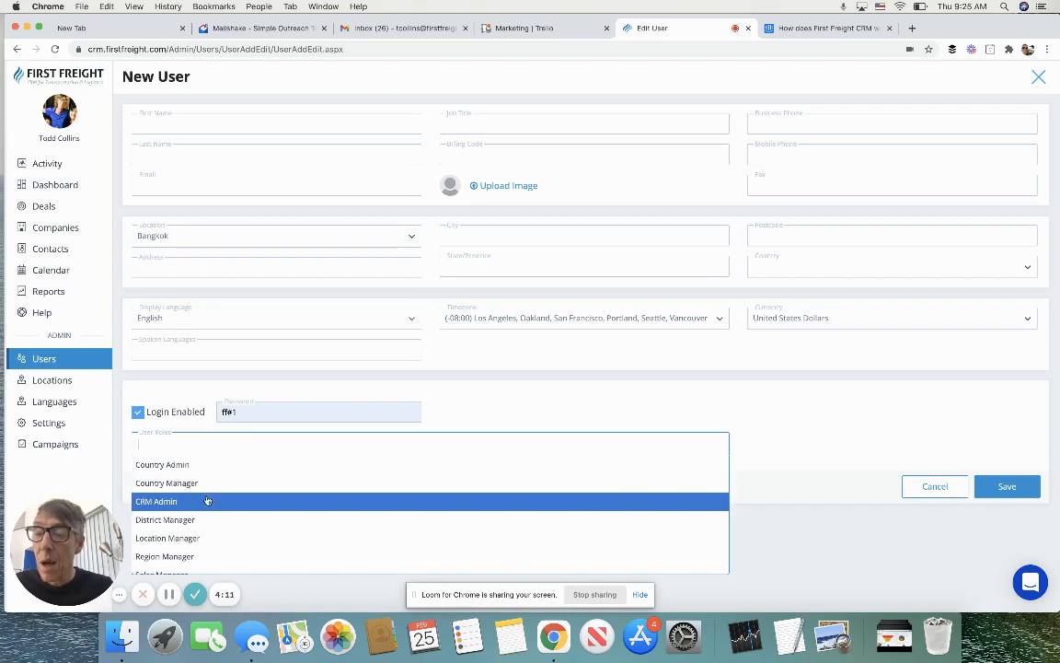
pyautogui.scroll(-2, 207, 502)
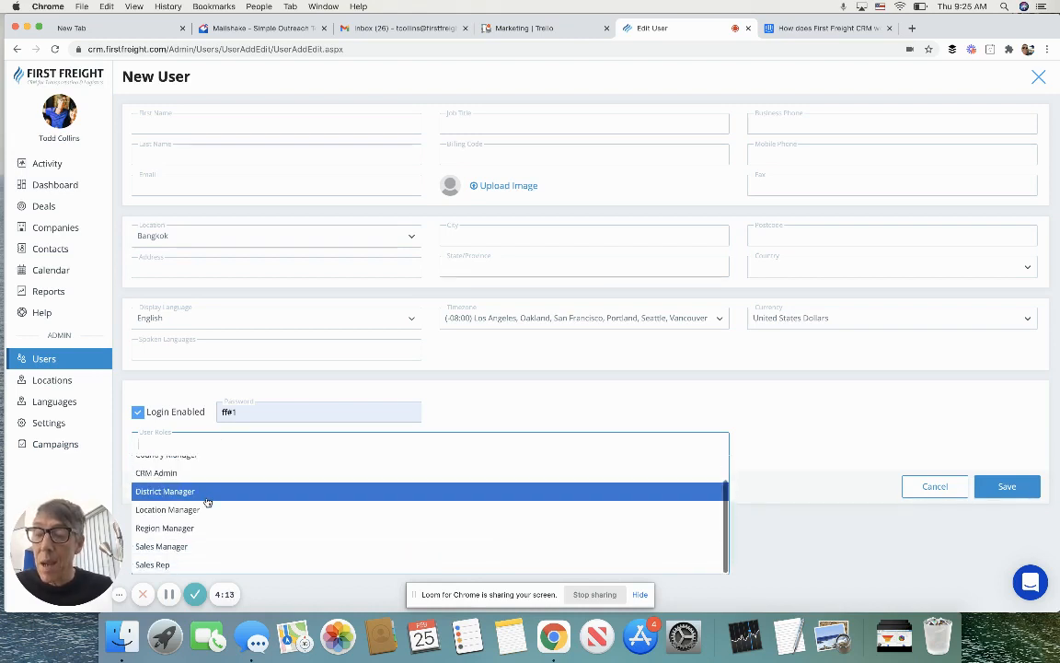
pyautogui.click(187, 565)
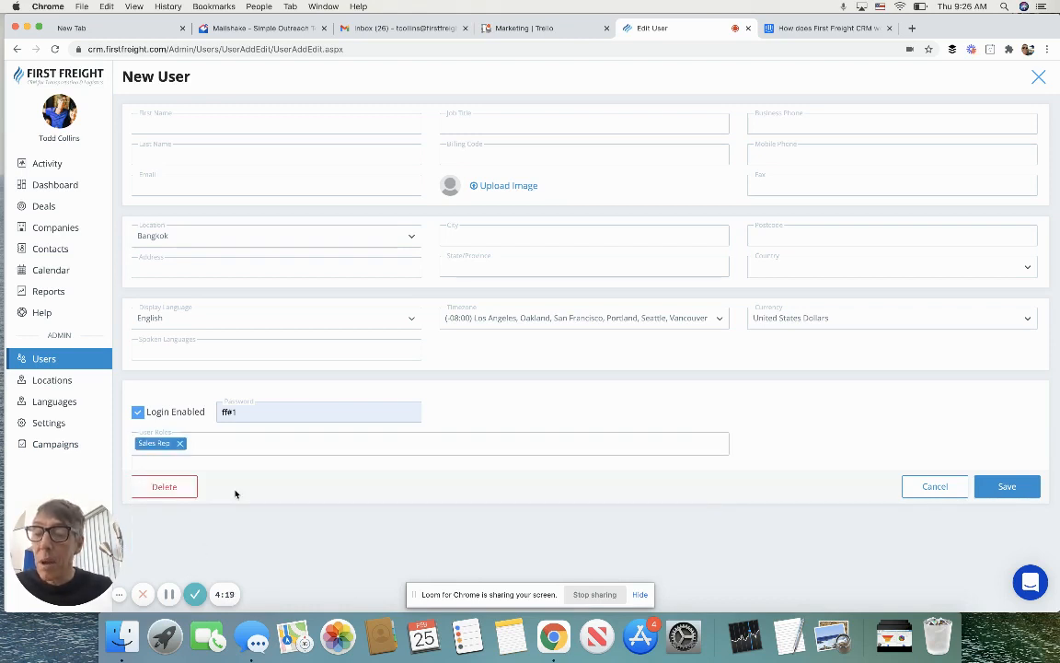
pyautogui.click(237, 442)
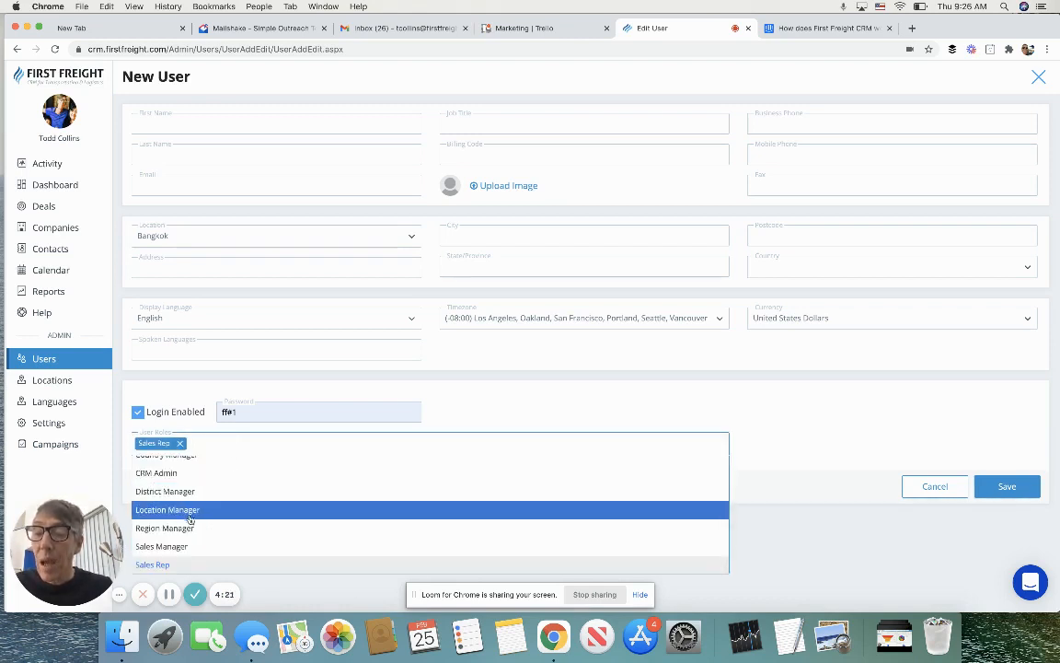
pyautogui.click(189, 546)
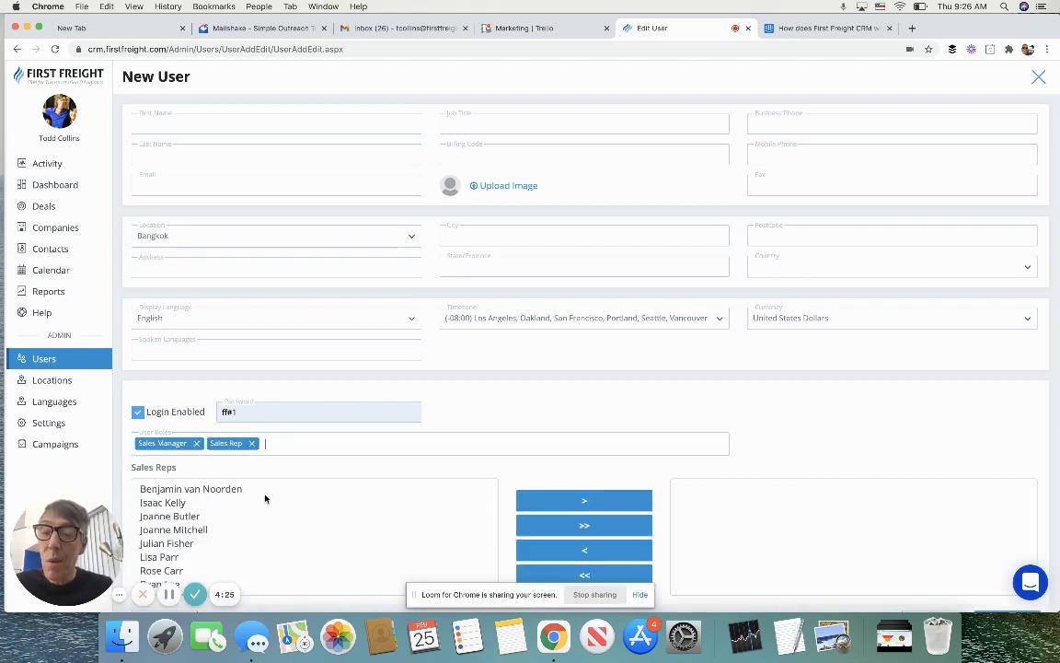
# Step: Assign one sales rep from the available list to the new sales manager and cancel creating the user
pyautogui.scroll(-2, 265, 498)
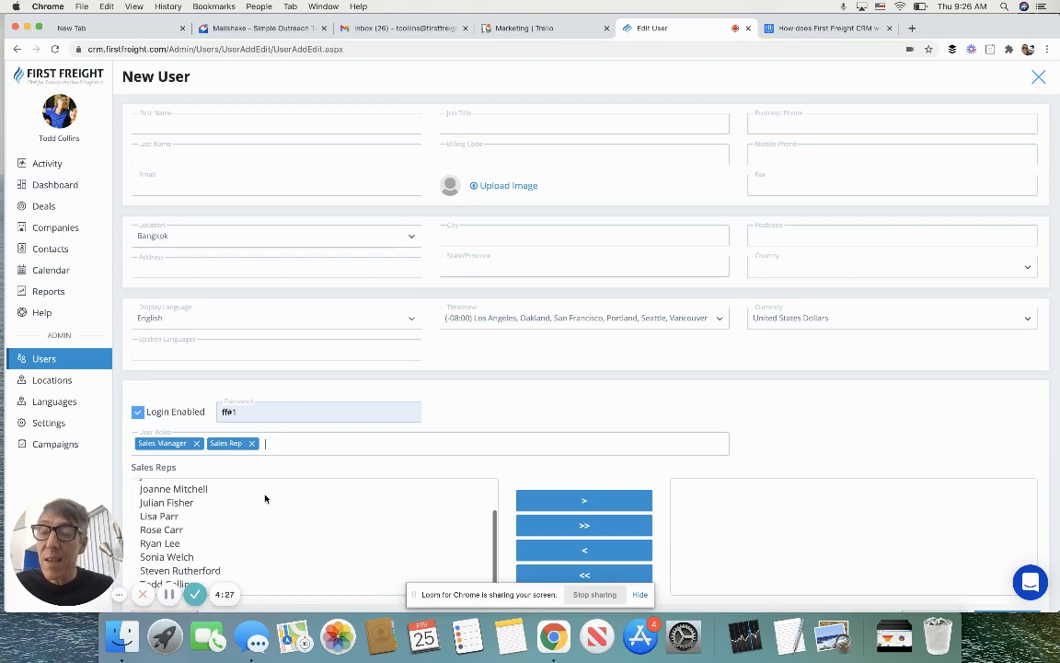
pyautogui.click(186, 501)
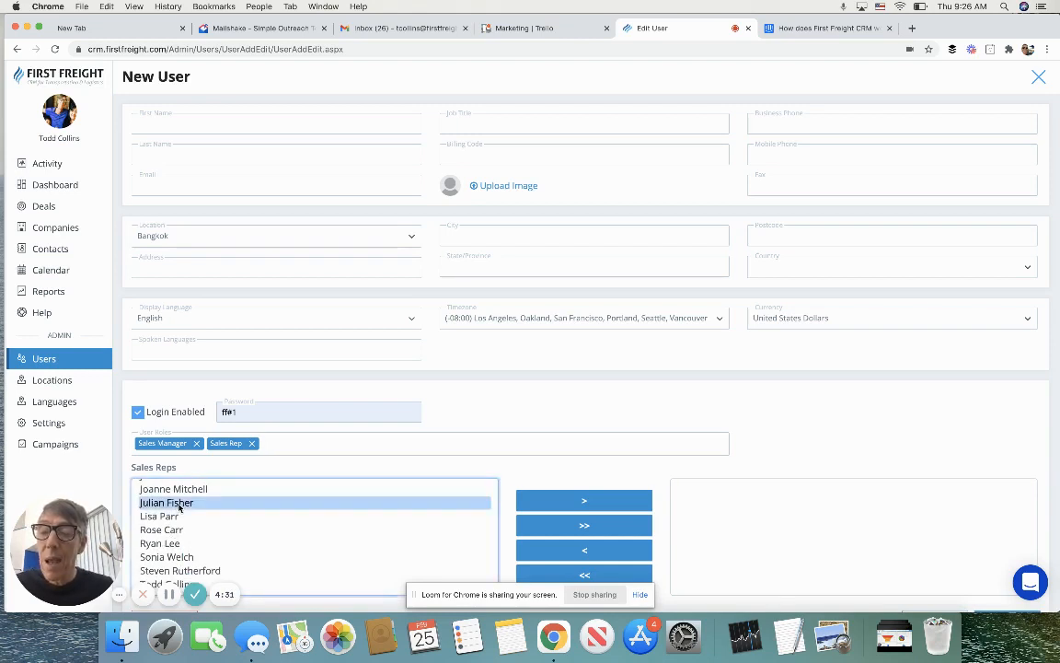
pyautogui.click(568, 502)
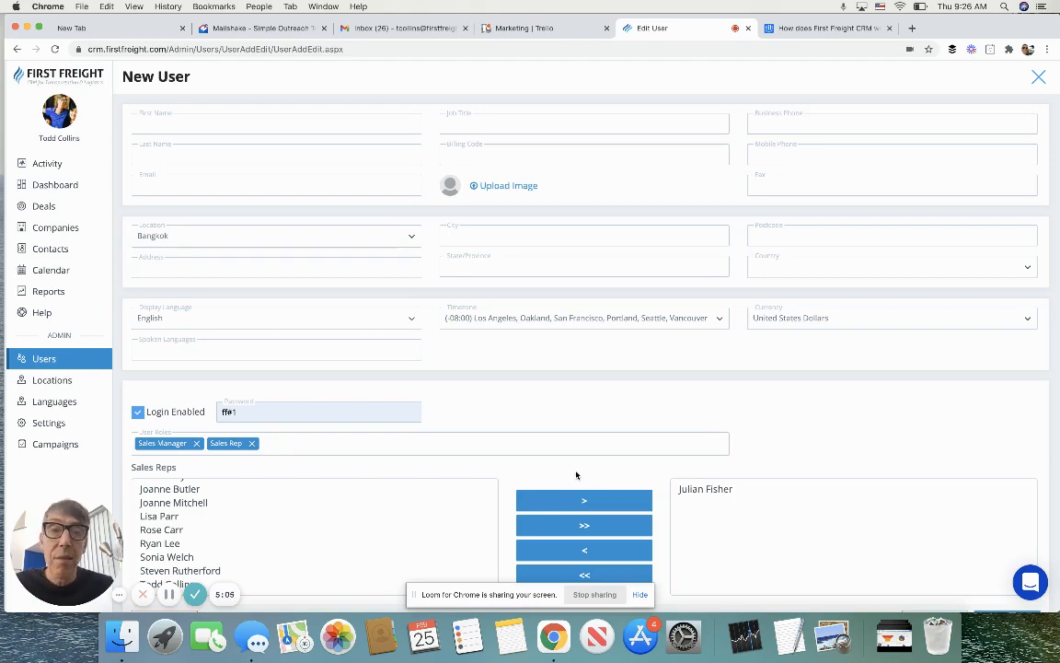
pyautogui.scroll(-2, 576, 475)
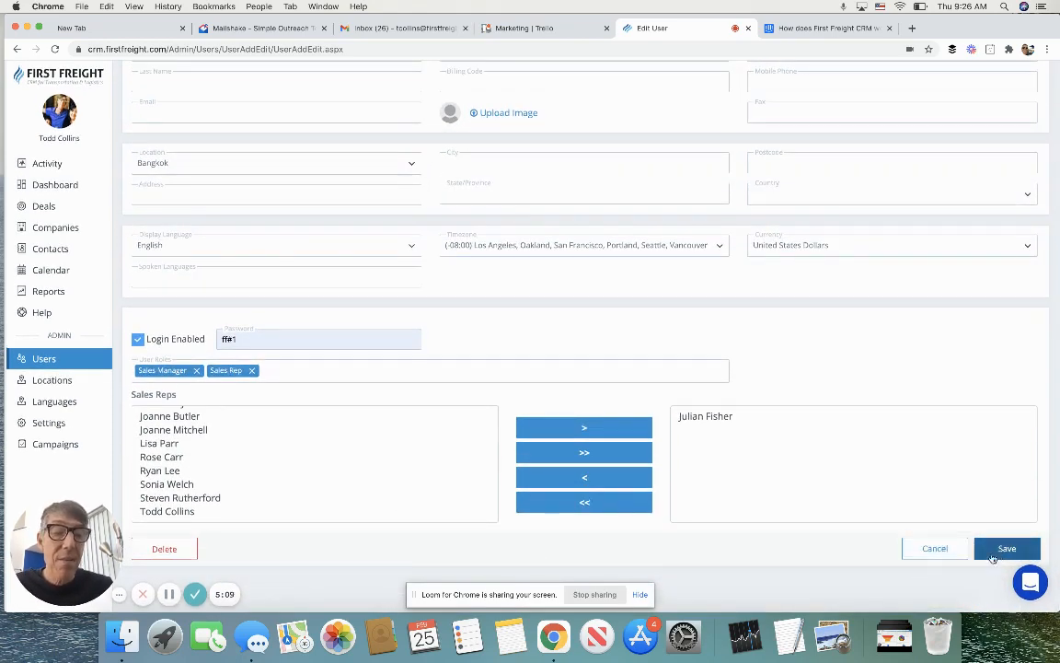
pyautogui.click(939, 548)
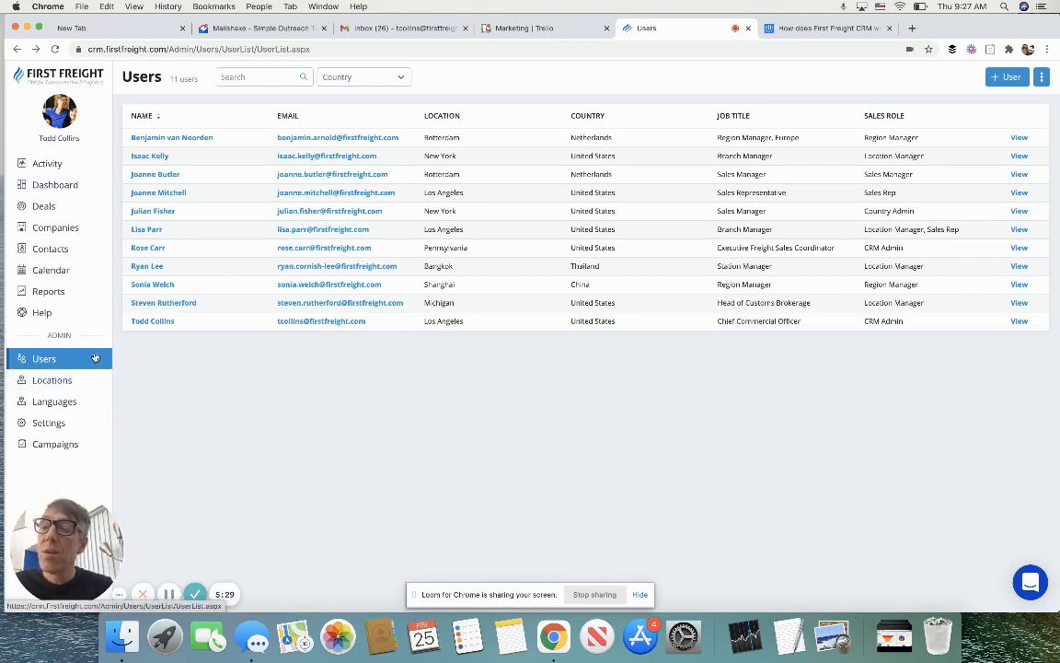
# Step: Open the CRM settings and rename the General Merchandise commodity as Furniture
pyautogui.click(84, 425)
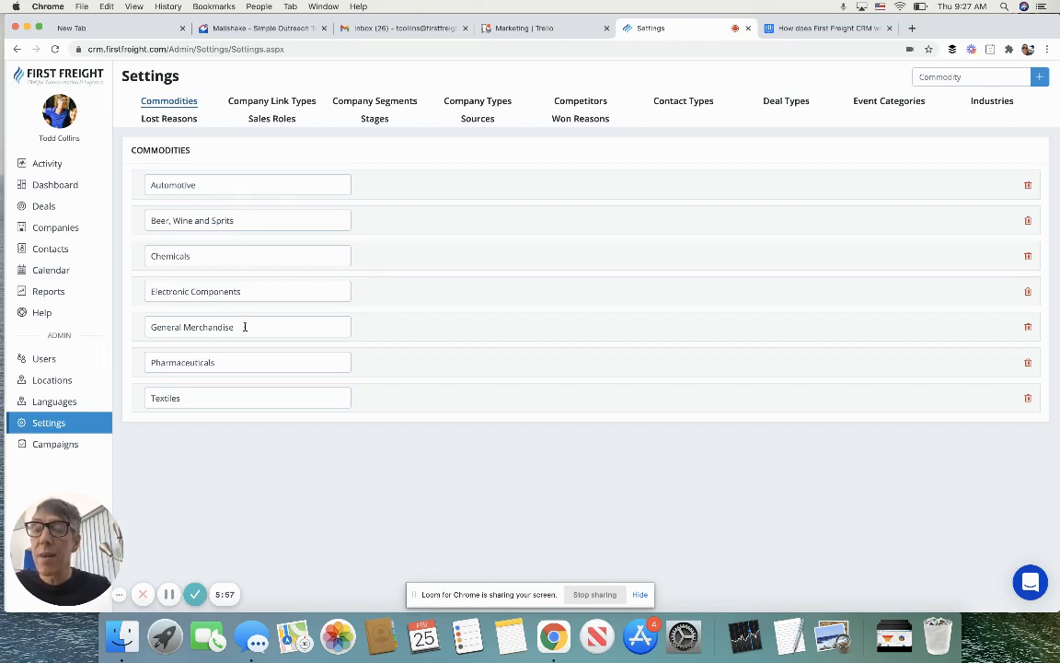
pyautogui.moveTo(245, 327); pyautogui.dragTo(145, 327)
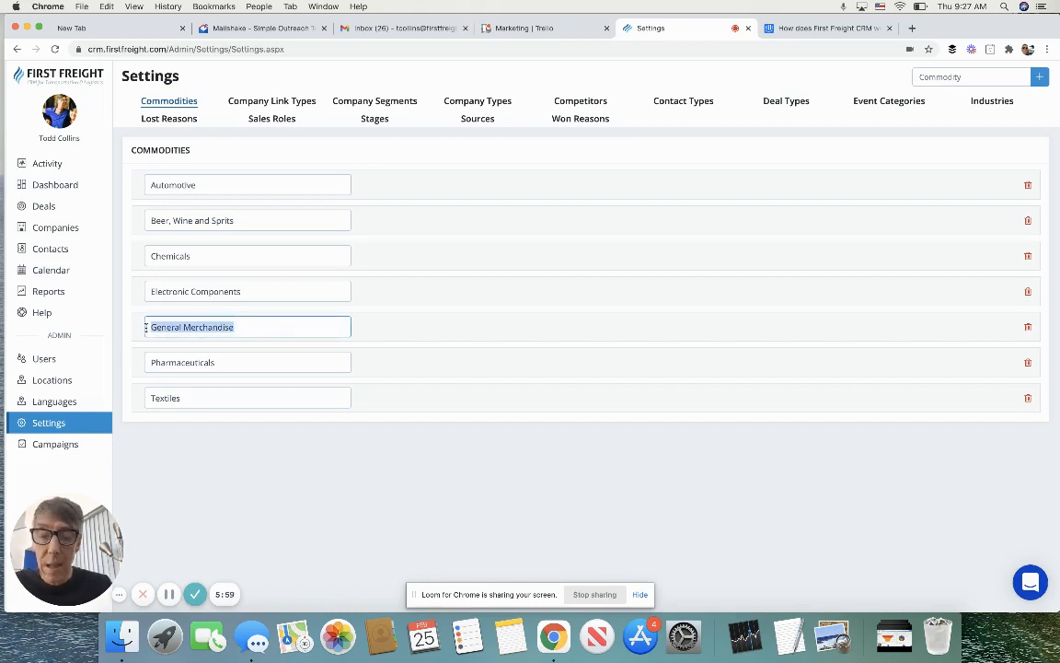
pyautogui.write('Furniture')
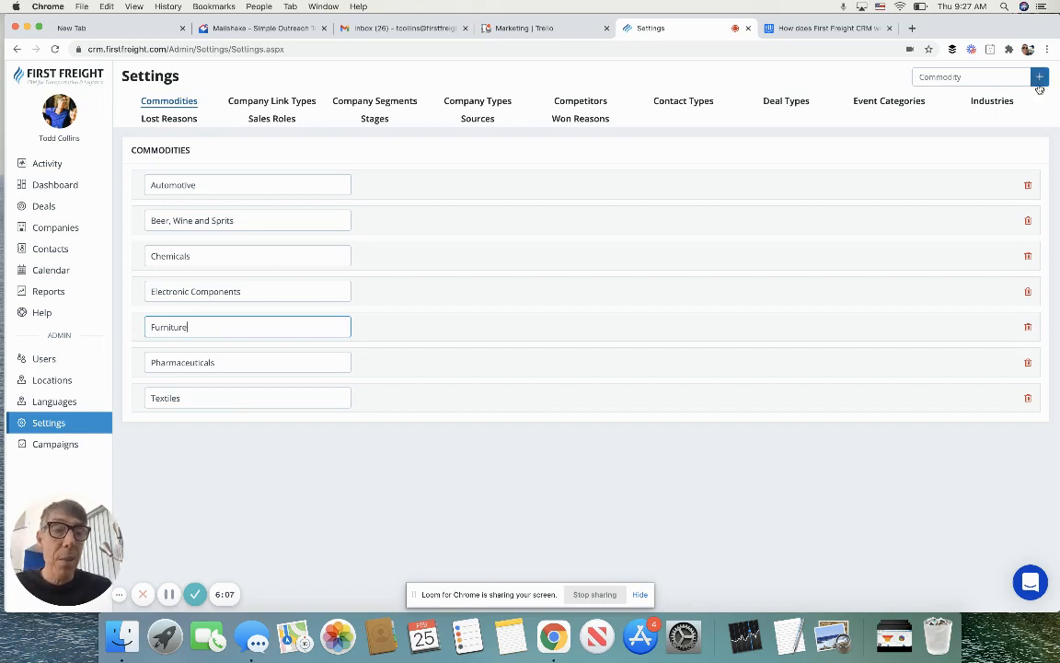
# Step: Add a new commodity named Pharma - Medical Equipment to the commodities list
pyautogui.click(987, 78)
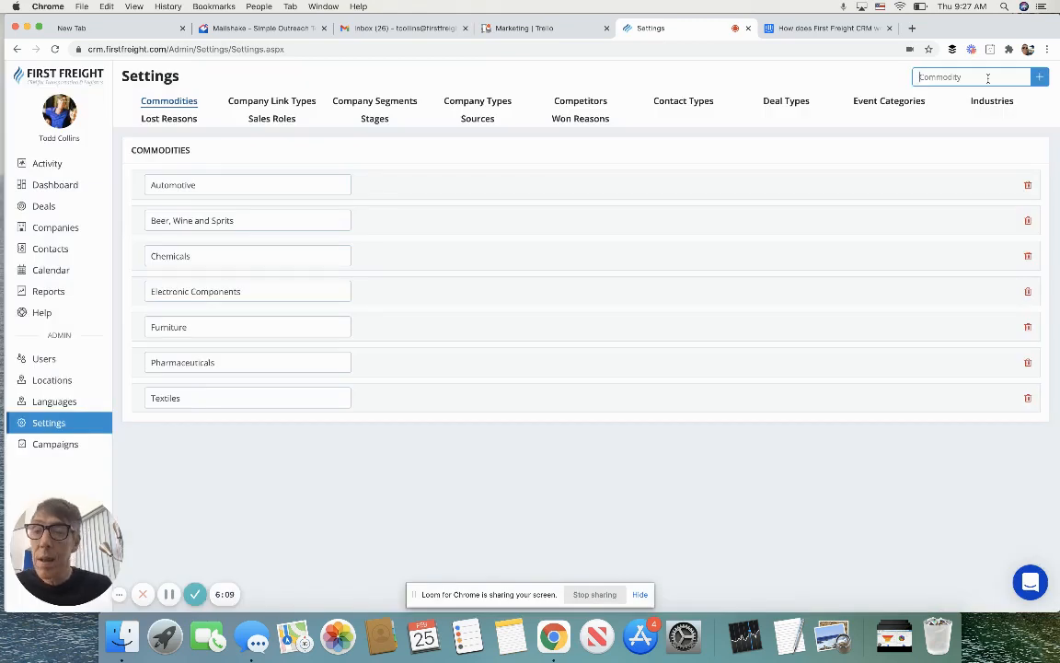
pyautogui.write('Ph')
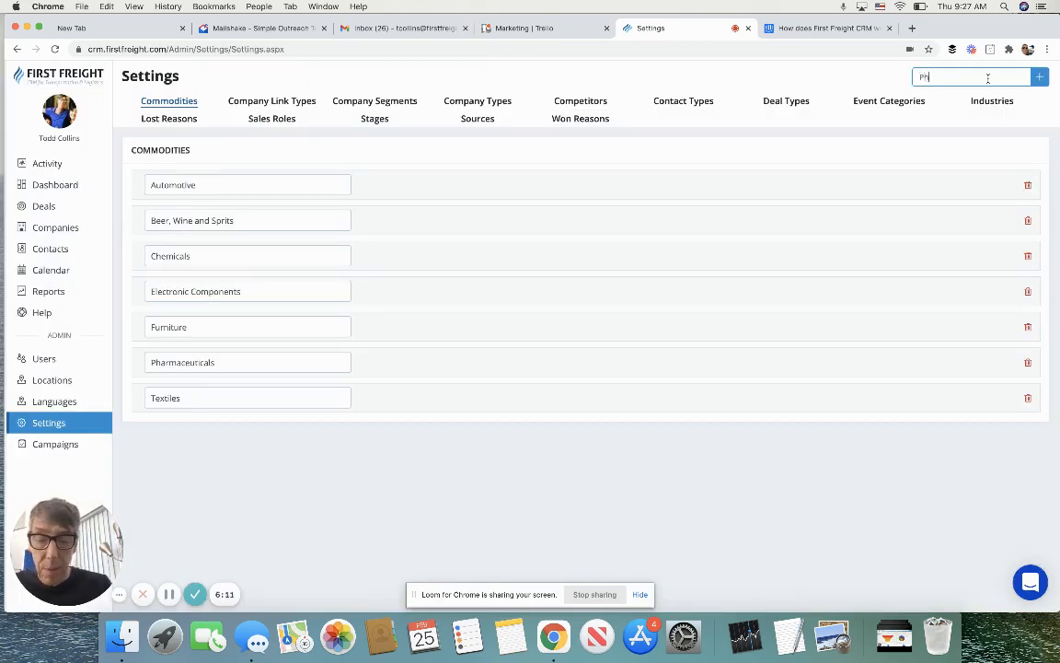
pyautogui.write('arma - Medical E')
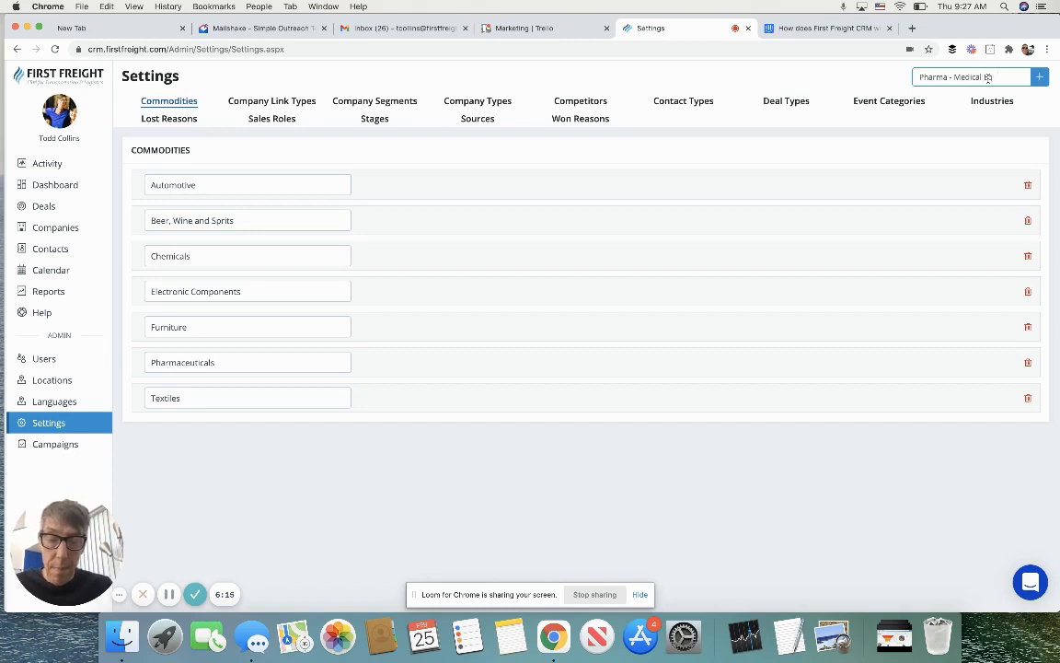
pyautogui.write('quipment')
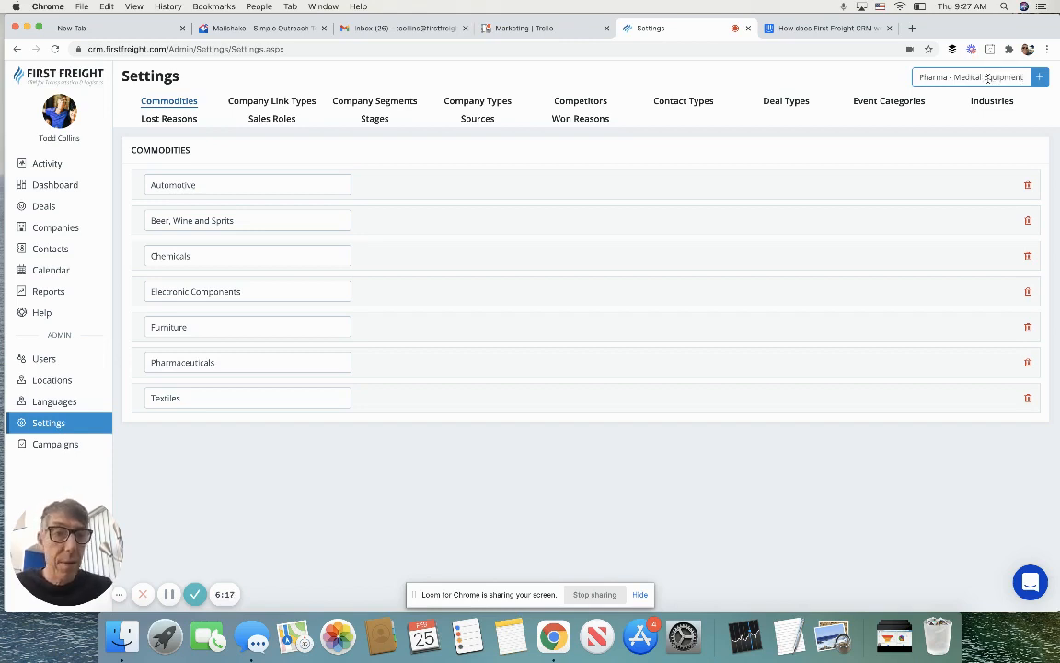
pyautogui.click(1041, 81)
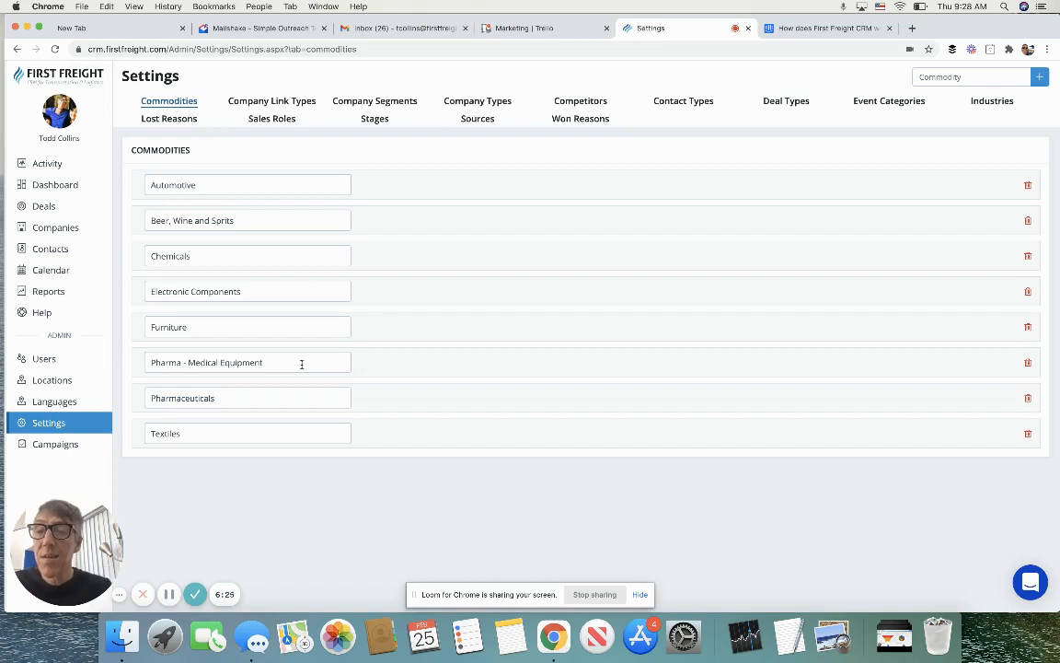
# Step: Add a new company link type named Vendor
pyautogui.click(272, 101)
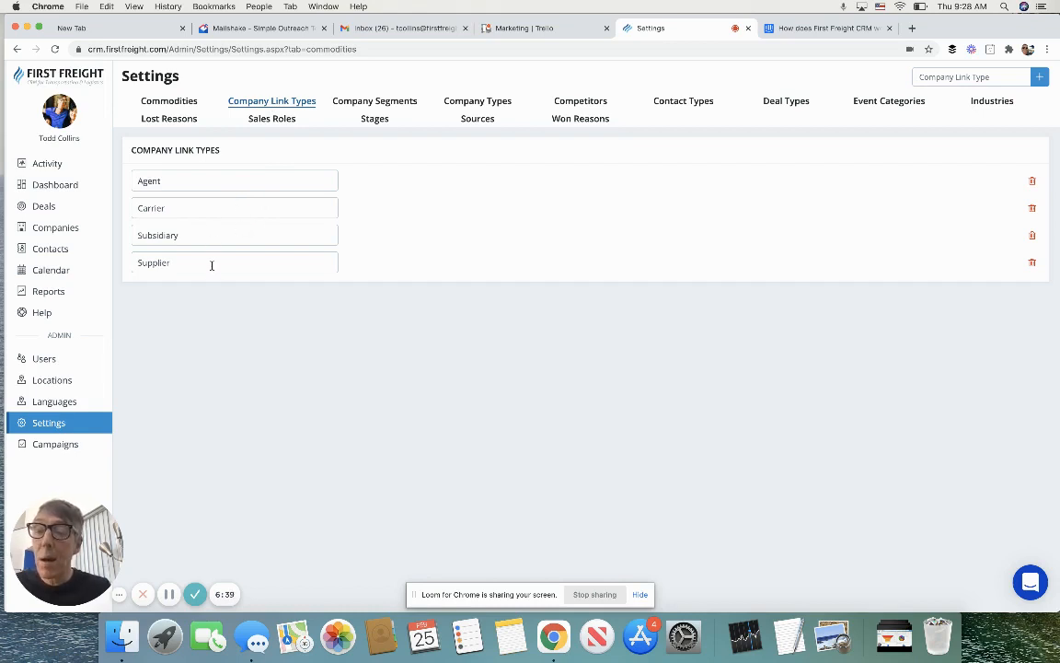
pyautogui.click(966, 78)
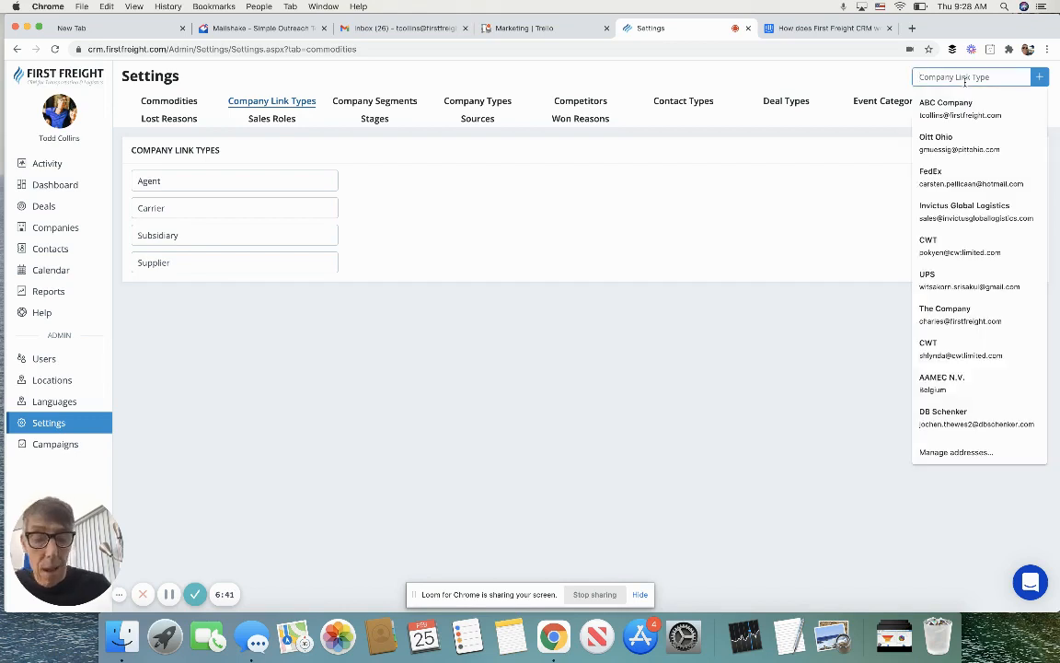
pyautogui.write('Vendor')
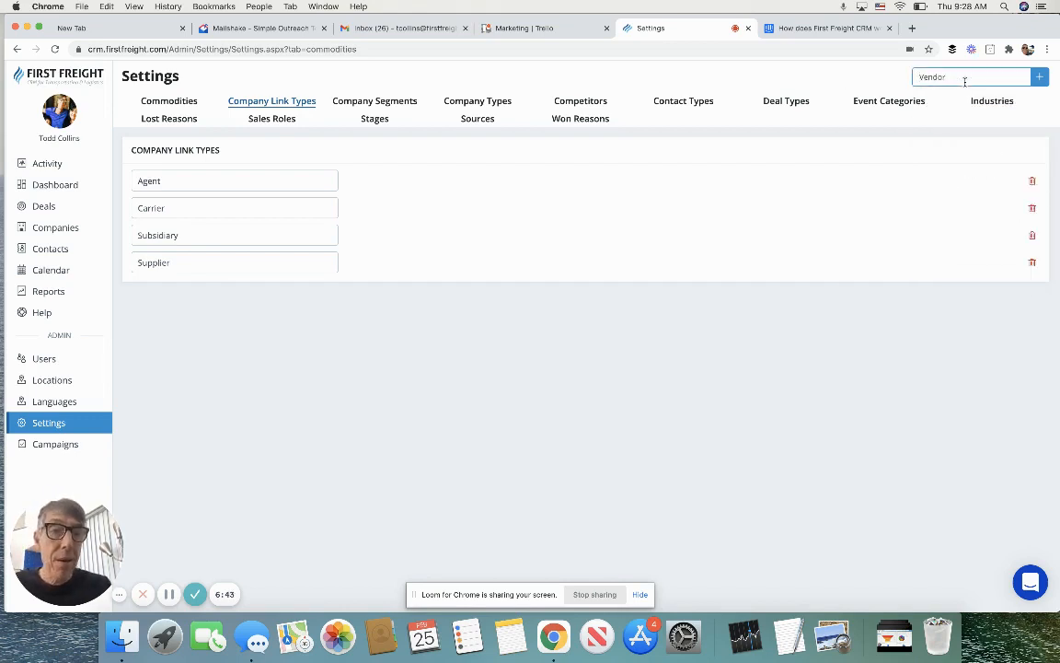
pyautogui.press('Return')
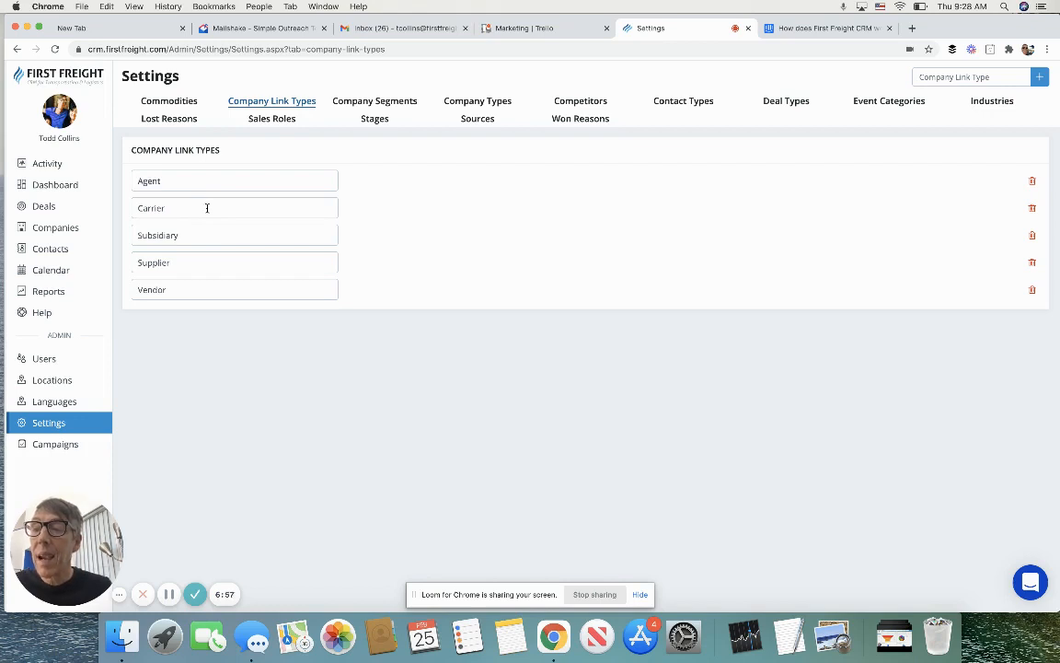
# Step: Review the company segments and company types lists, including the Shipper entry
pyautogui.click(377, 103)
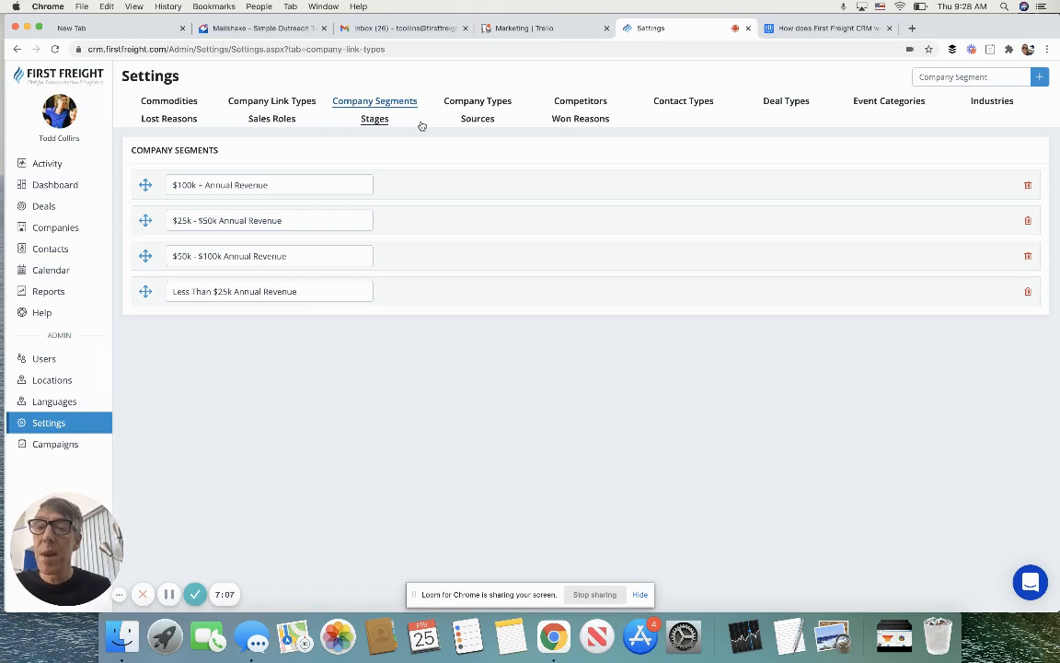
pyautogui.click(497, 102)
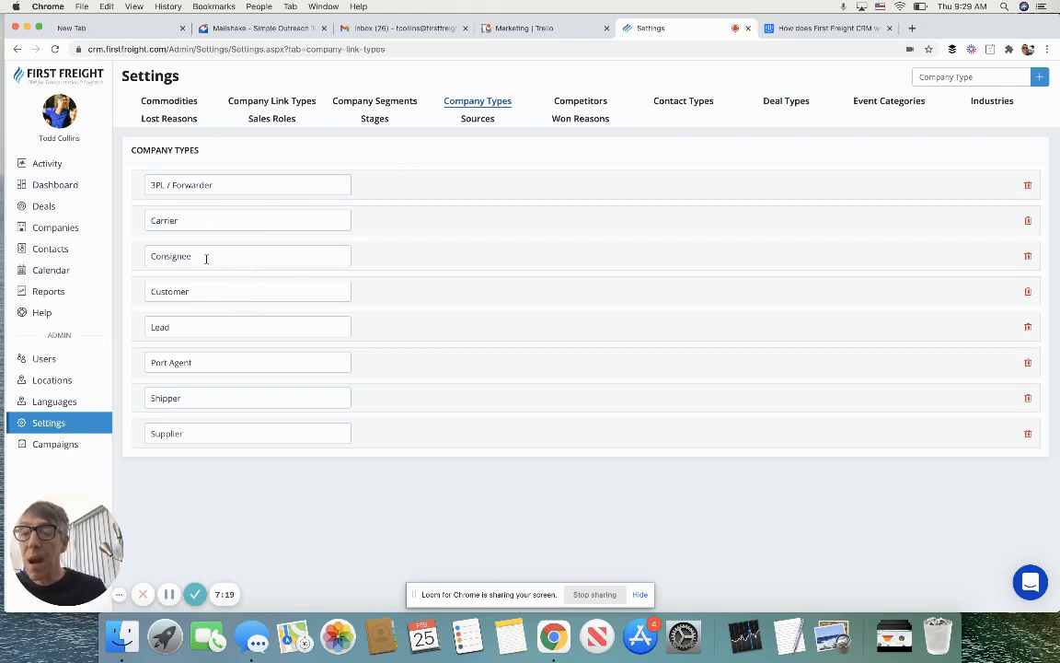
pyautogui.click(195, 398)
pyautogui.moveTo(195, 398); pyautogui.dragTo(147, 399)
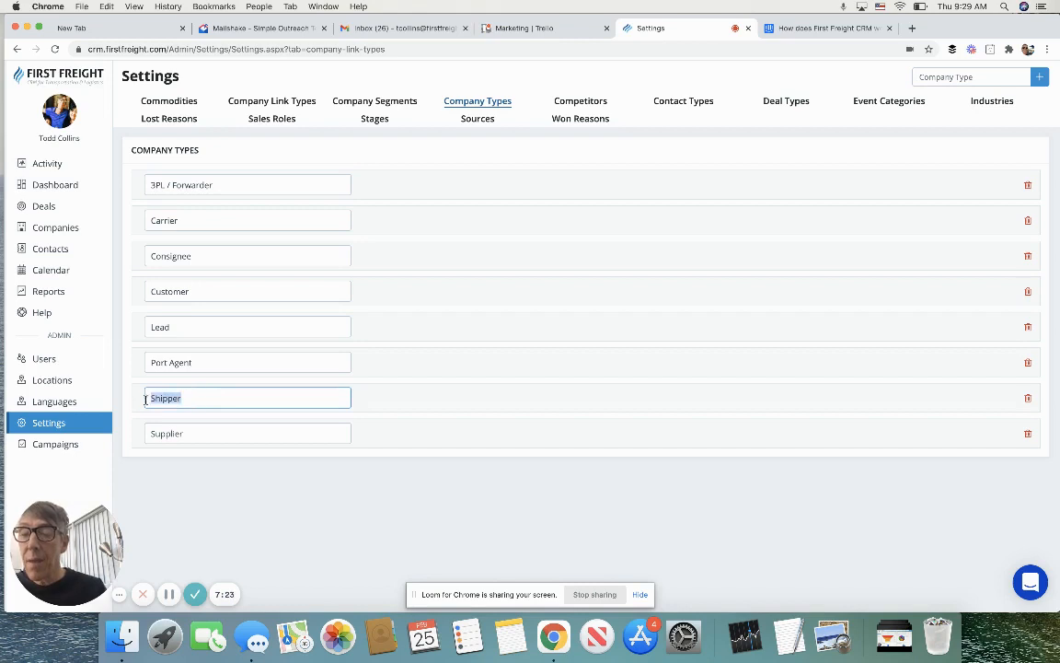
pyautogui.click(372, 407)
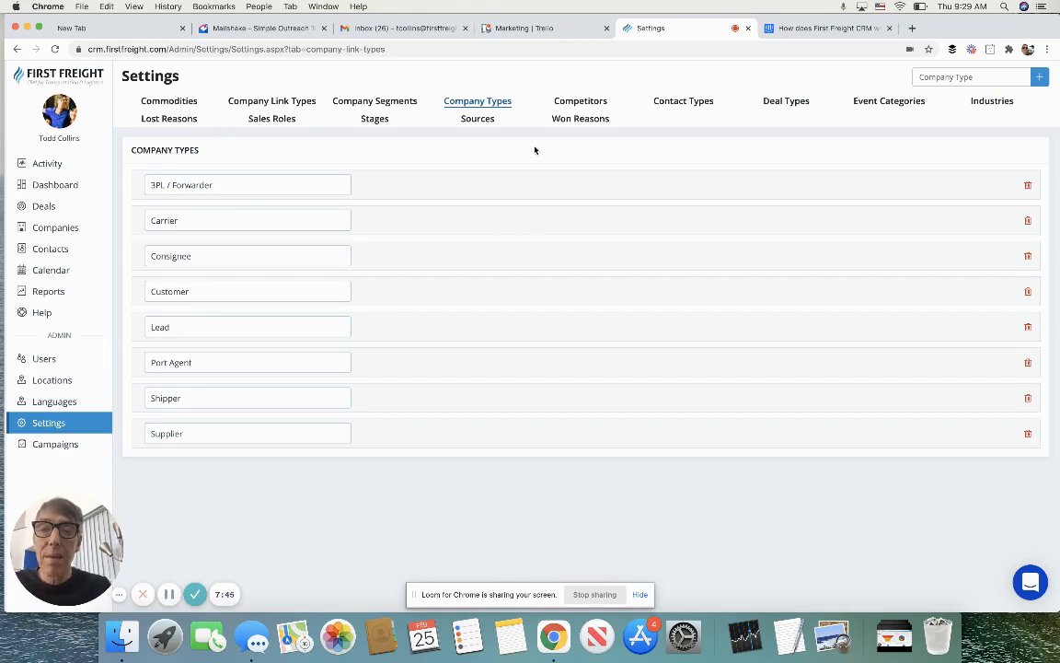
# Step: Review the full competitors list, the contact types and the deal types in the settings
pyautogui.click(588, 108)
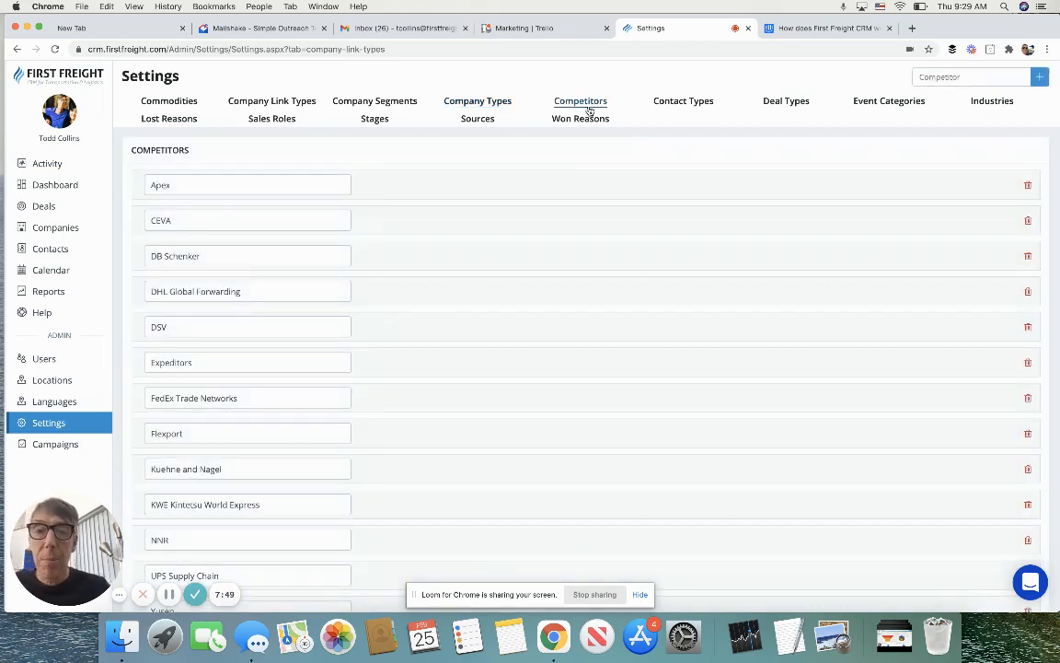
pyautogui.scroll(-2, 362, 372)
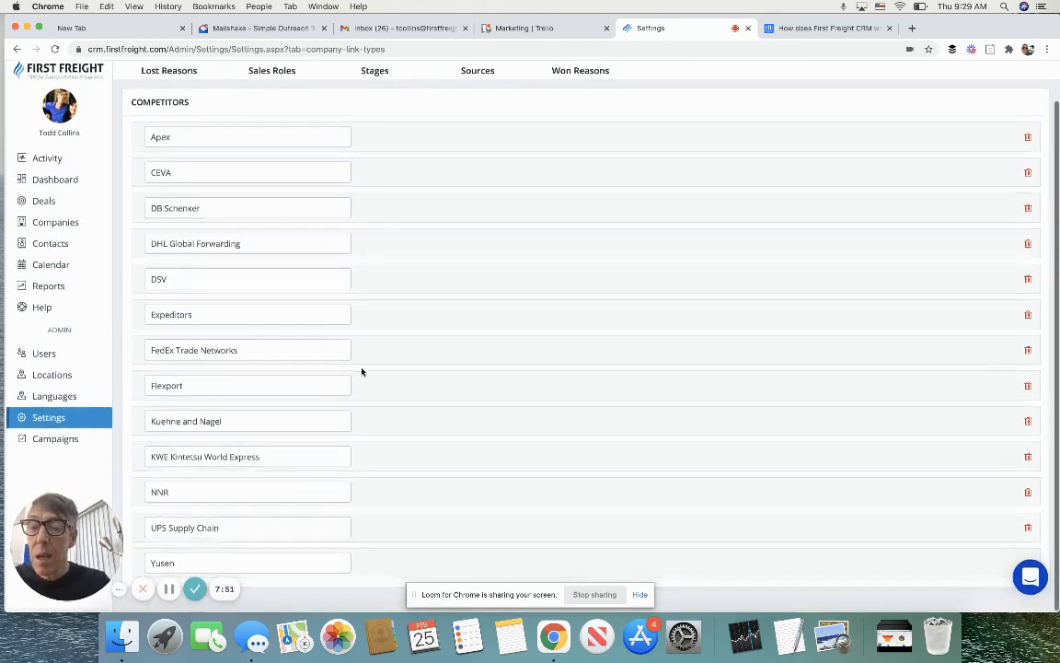
pyautogui.scroll(1, 362, 372)
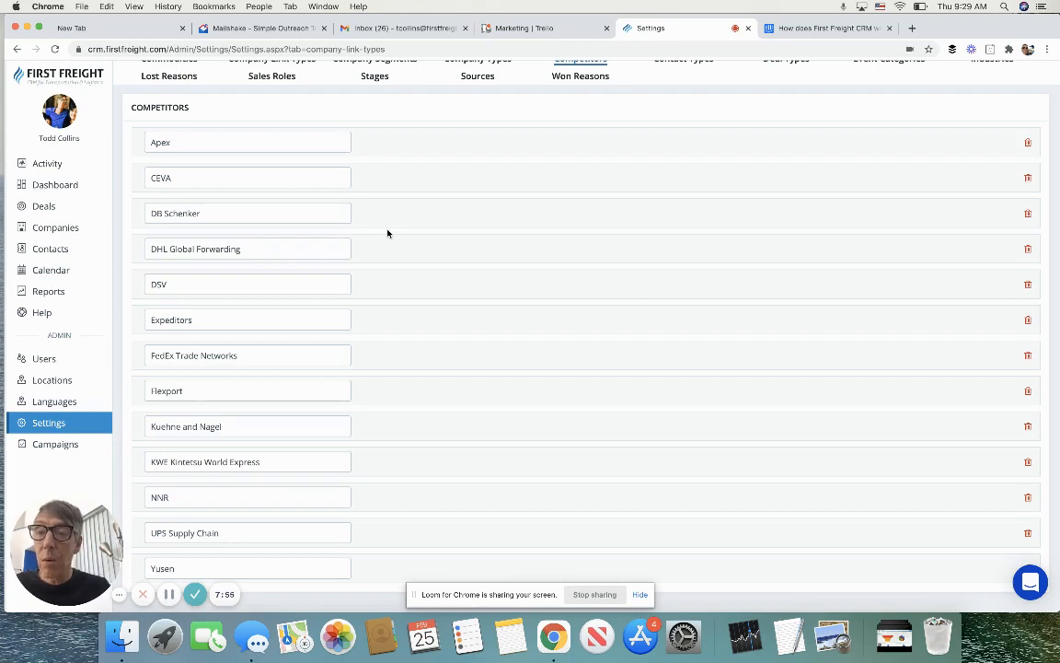
pyautogui.scroll(2, 388, 234)
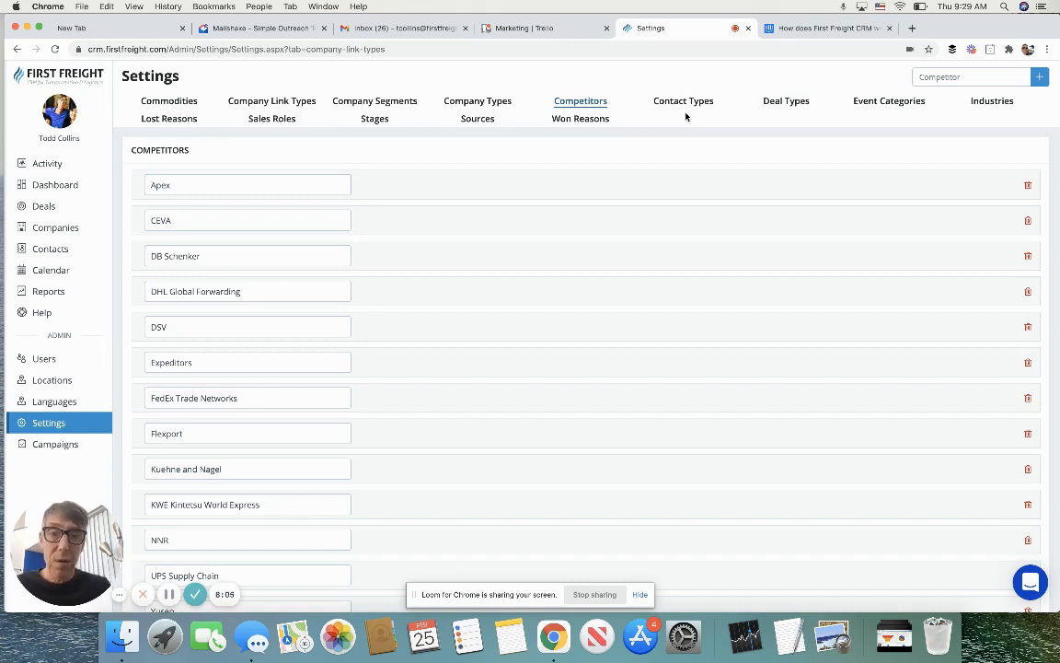
pyautogui.click(685, 102)
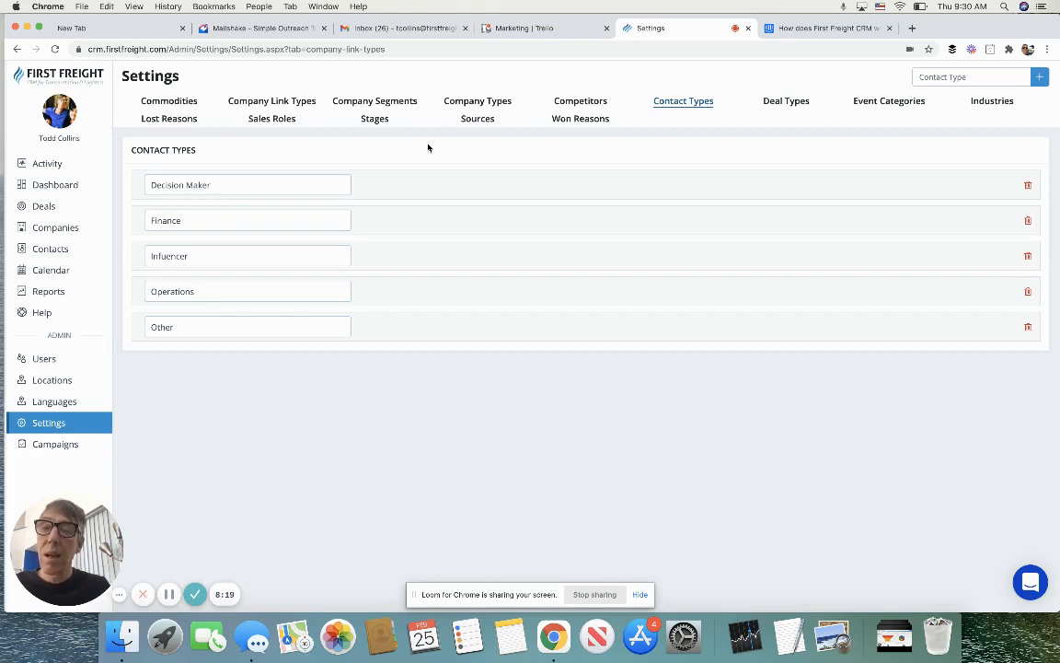
pyautogui.click(785, 101)
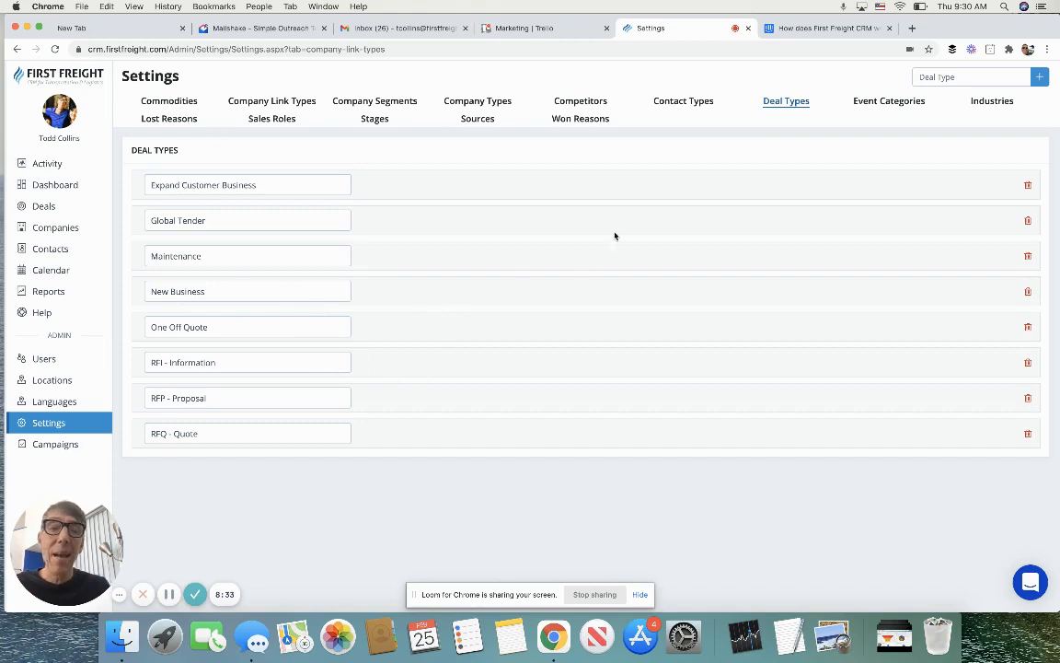
# Step: Examine the event categories, checking the color choice and the name field of Business Trip
pyautogui.click(867, 103)
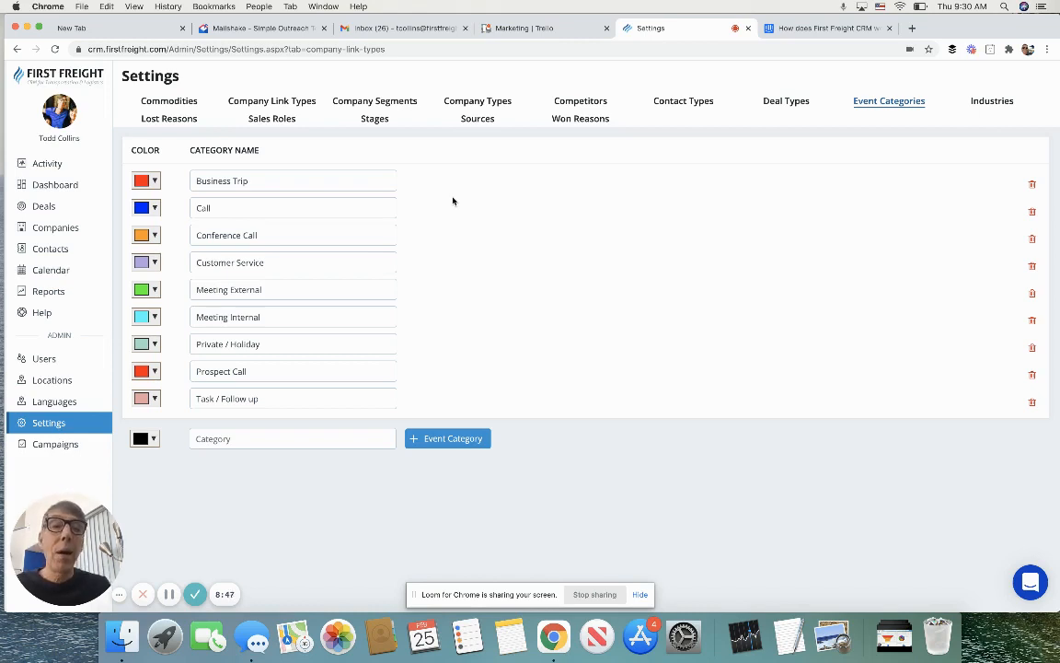
pyautogui.click(154, 181)
pyautogui.click(154, 183)
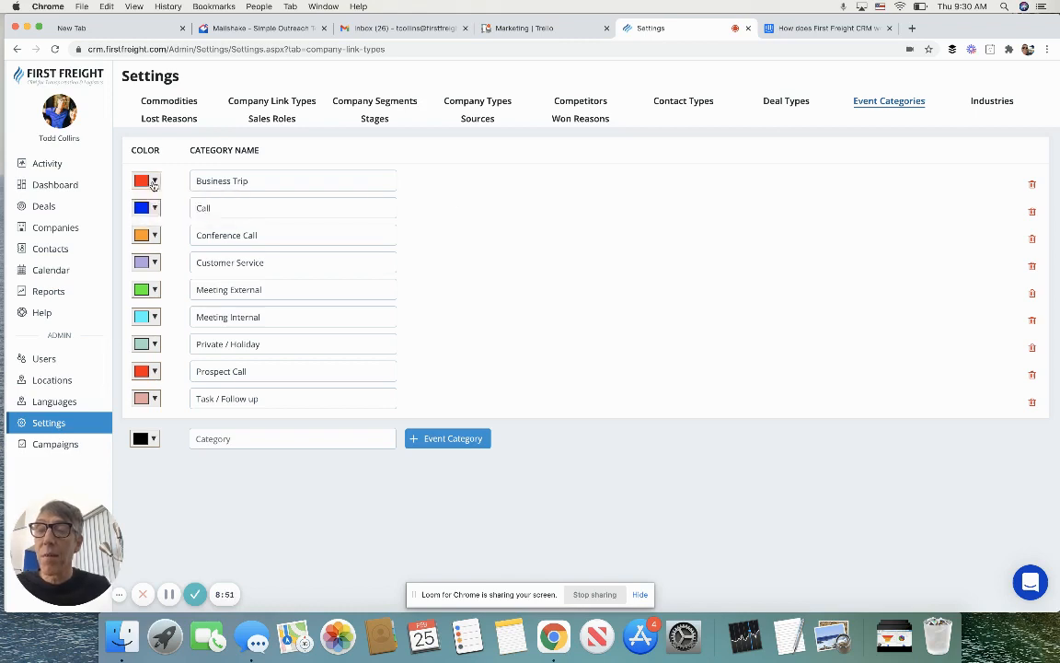
pyautogui.moveTo(276, 181); pyautogui.dragTo(182, 180)
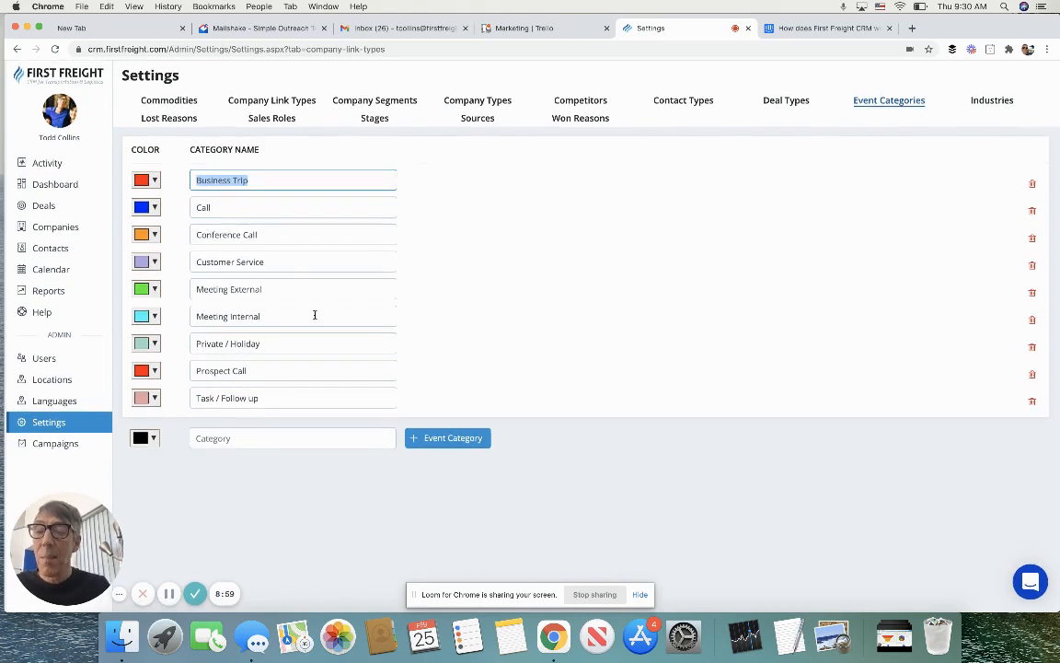
# Step: Add an event category named Annual Meeting and delete that category again
pyautogui.click(268, 439)
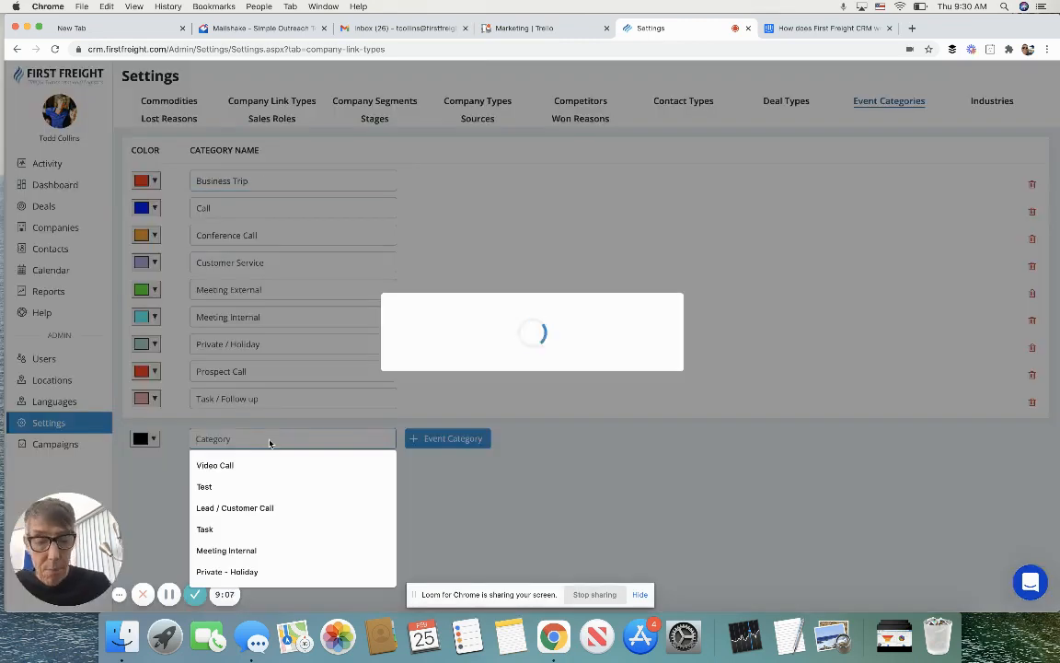
pyautogui.write('Annual M')
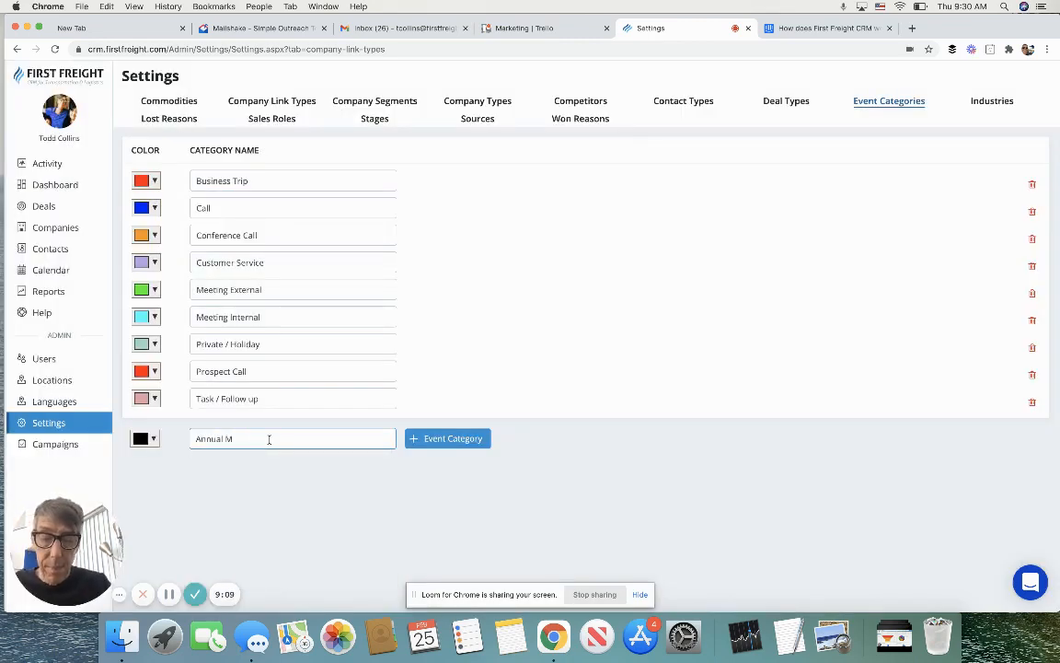
pyautogui.write('eeting')
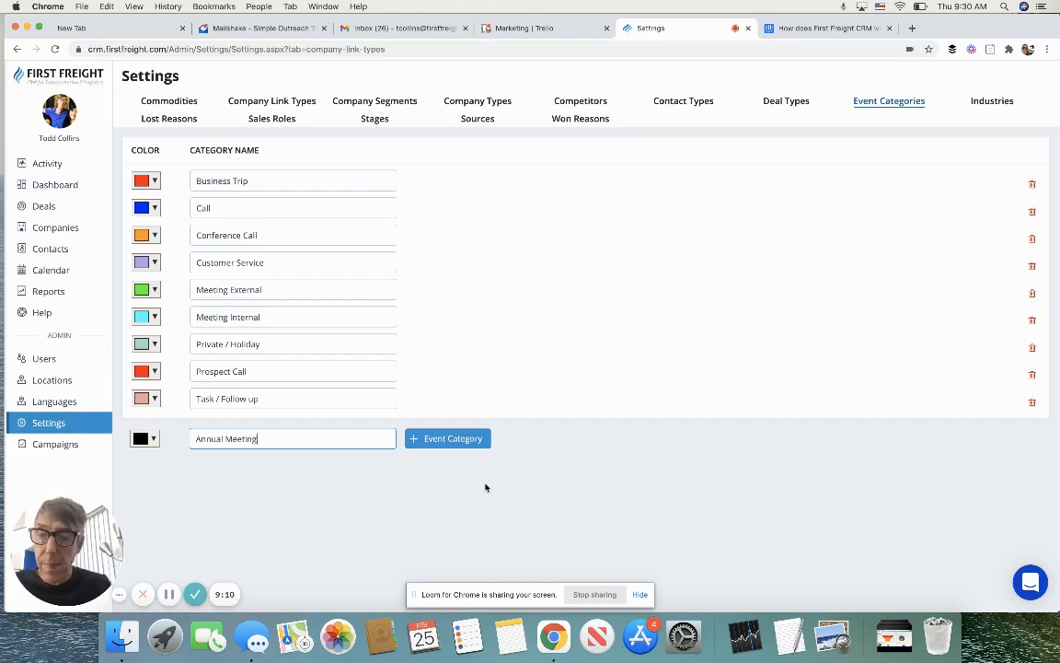
pyautogui.click(440, 443)
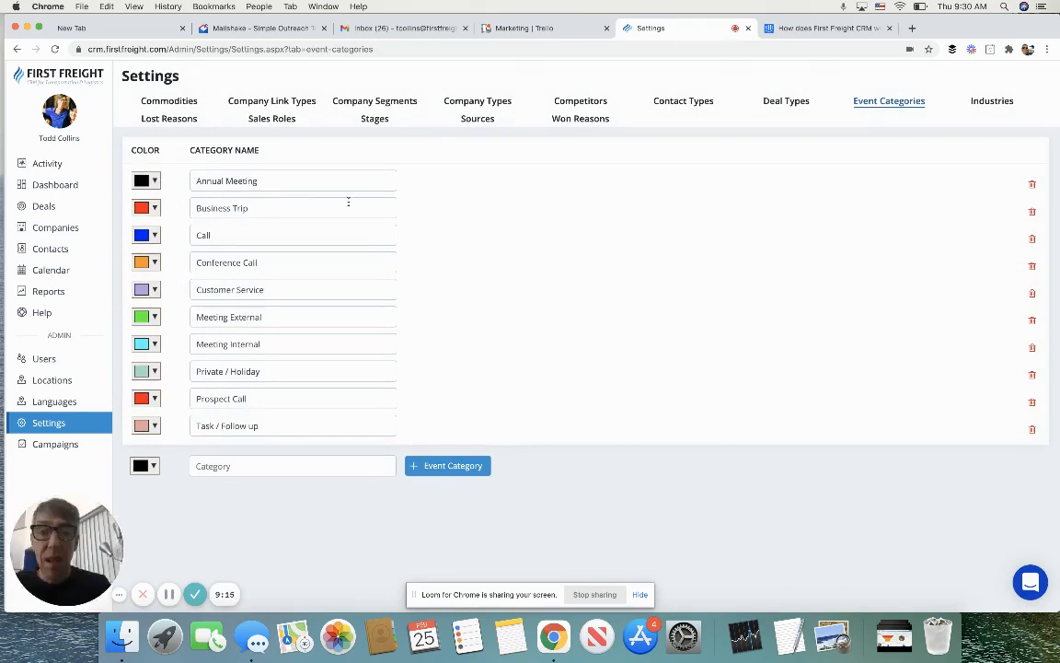
pyautogui.click(1032, 185)
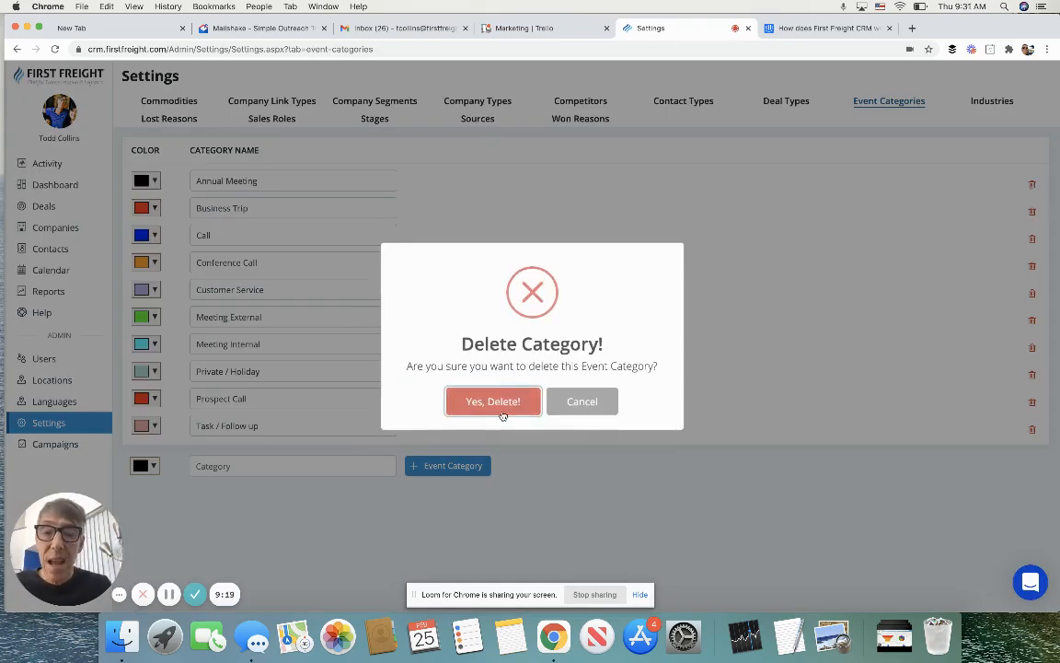
pyautogui.click(501, 405)
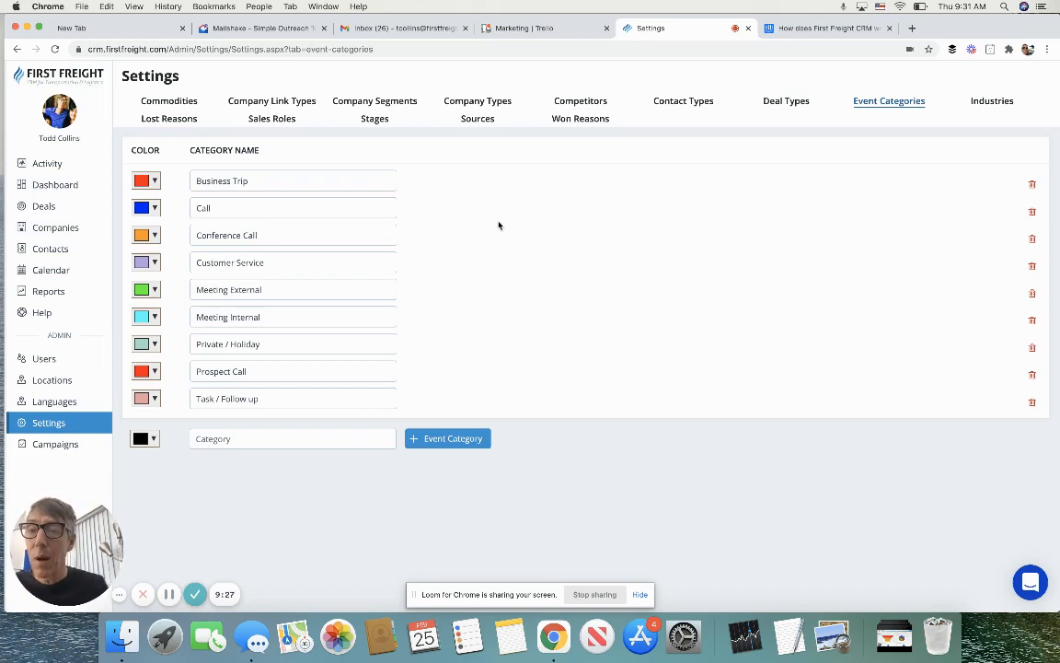
# Step: Review the full industries list and the lost reasons list in the settings
pyautogui.click(984, 107)
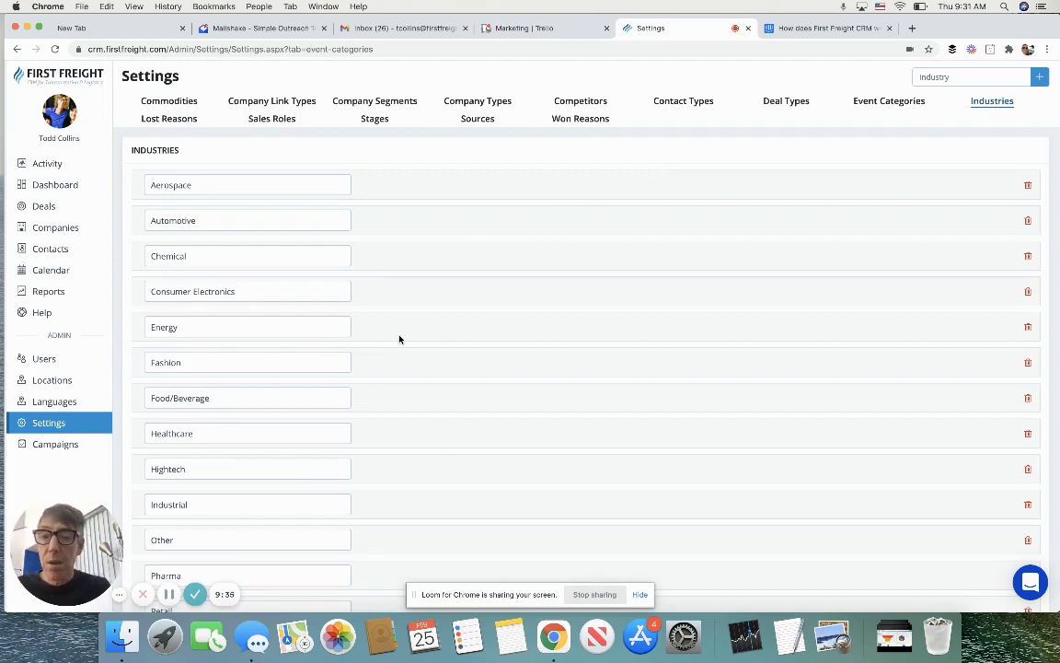
pyautogui.scroll(-2, 400, 339)
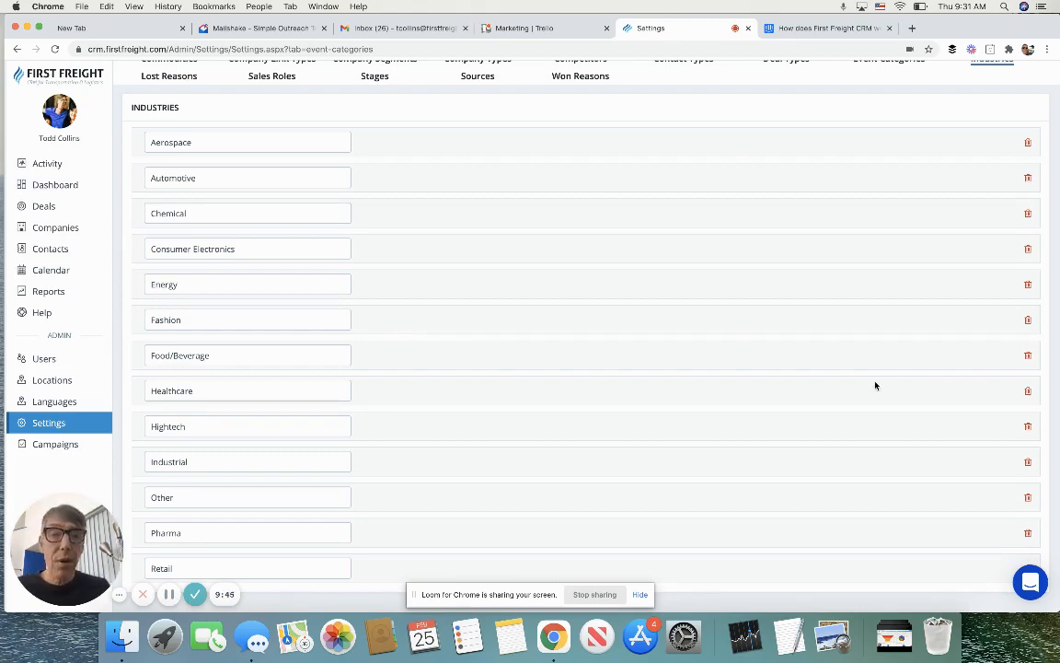
pyautogui.scroll(2, 875, 386)
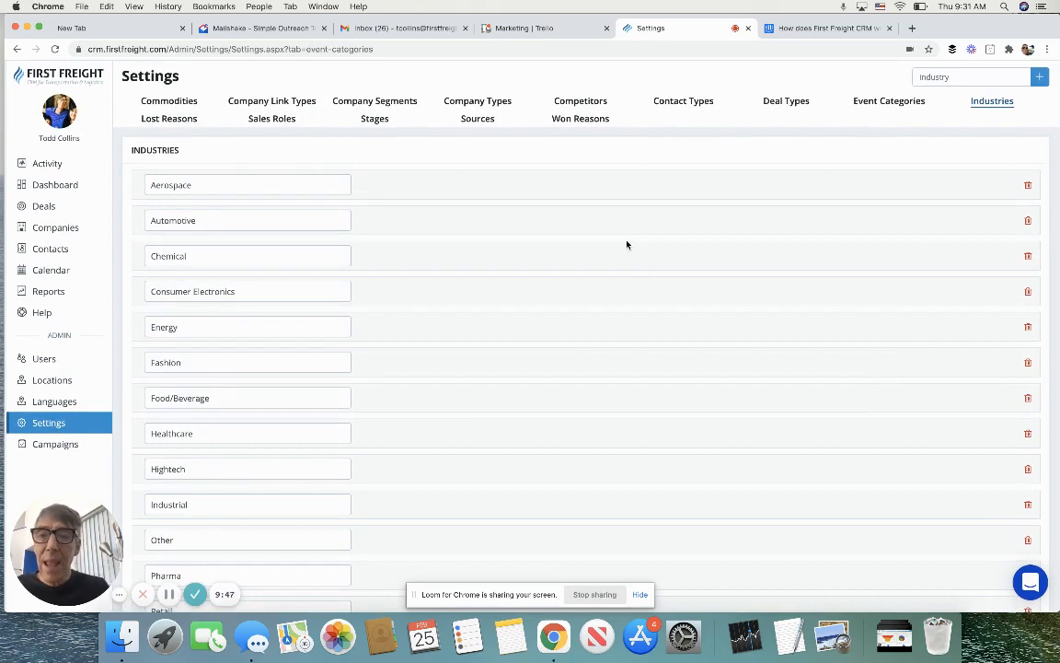
pyautogui.click(181, 123)
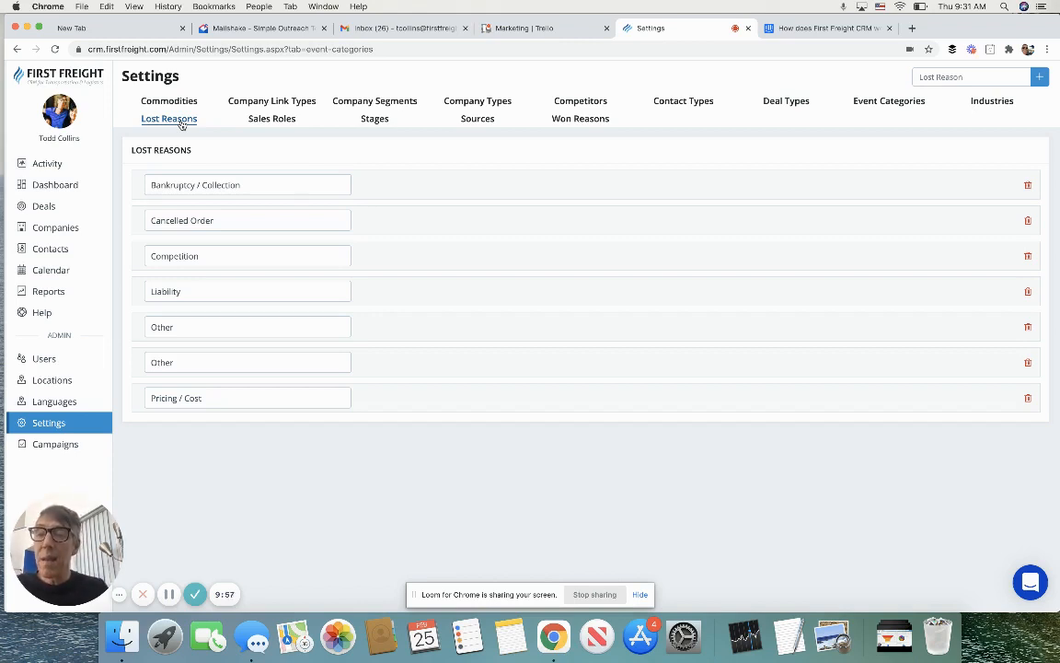
# Step: Review the sales team roles in the settings, checking the Country Leader and Global Leader entries
pyautogui.click(282, 120)
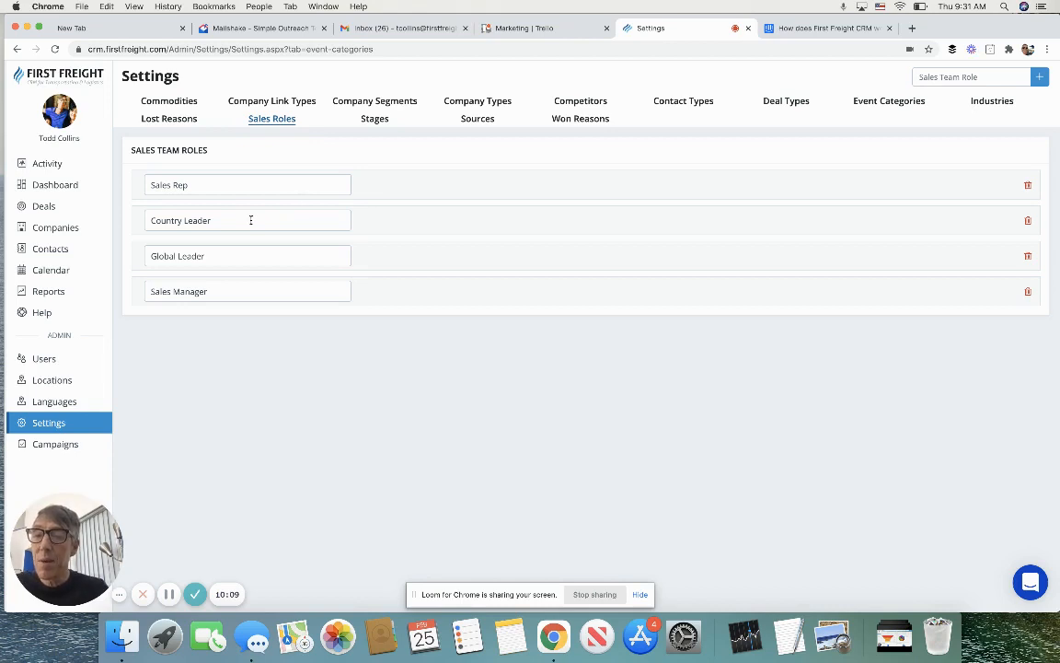
pyautogui.moveTo(250, 220); pyautogui.dragTo(145, 216)
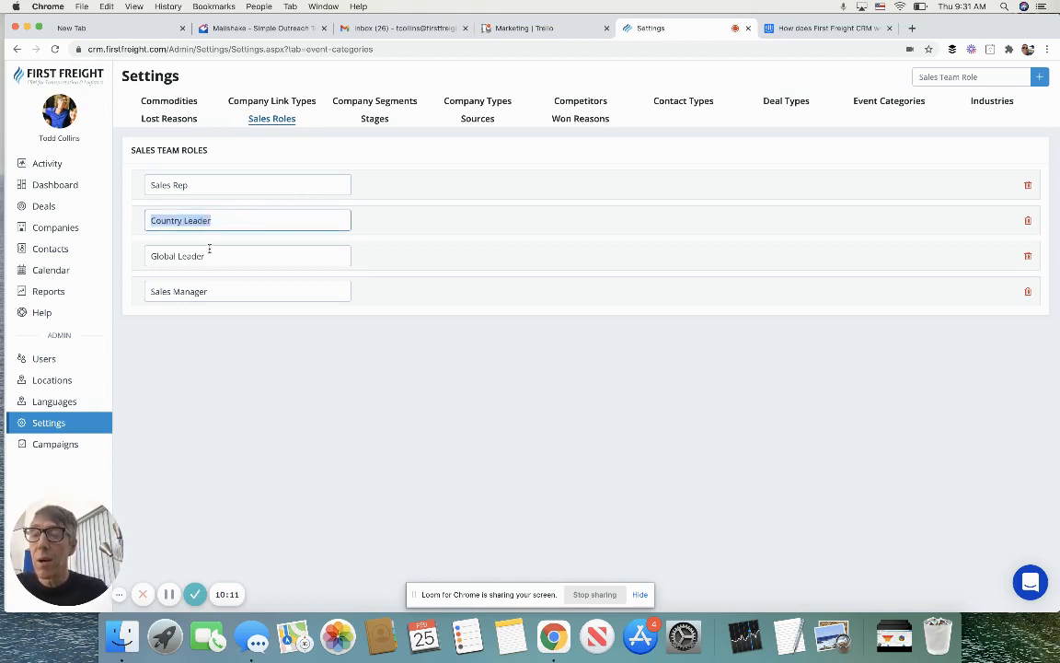
pyautogui.moveTo(207, 250); pyautogui.dragTo(139, 255)
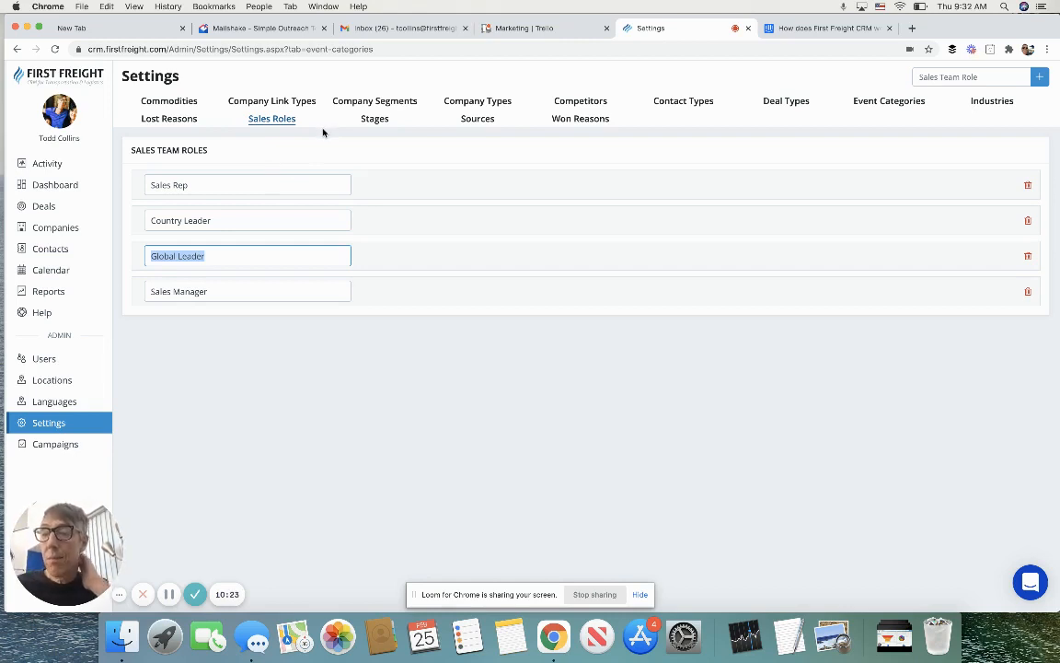
# Step: Review the deal stages with the completion percentages of Final Negotiation and Negotiation, and the Historic Relationship entry among the sources
pyautogui.click(372, 119)
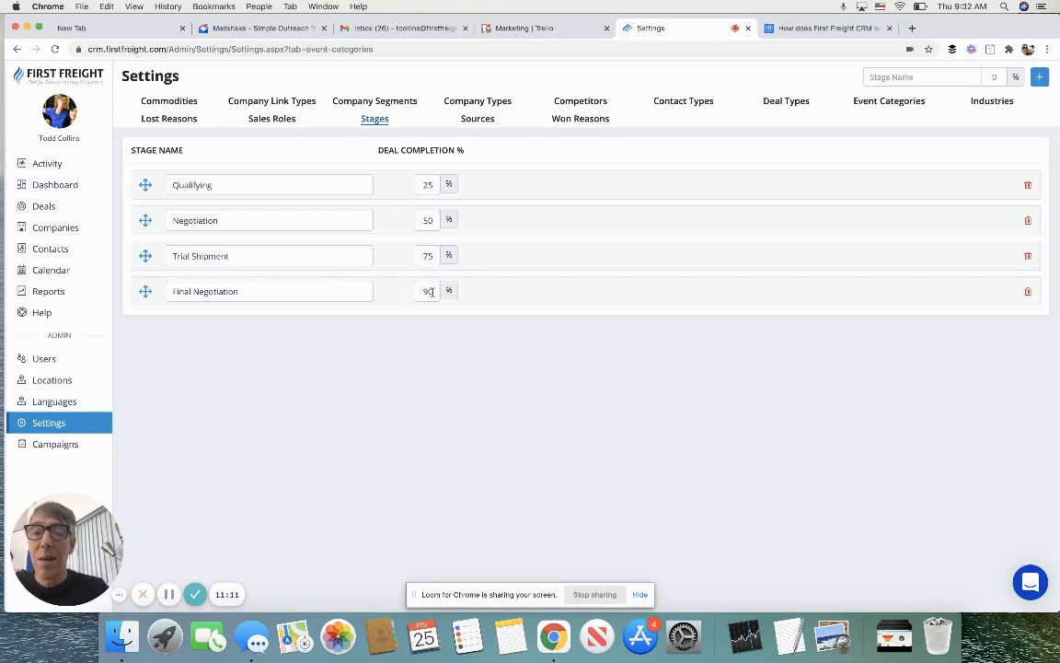
pyautogui.moveTo(432, 291); pyautogui.dragTo(415, 293)
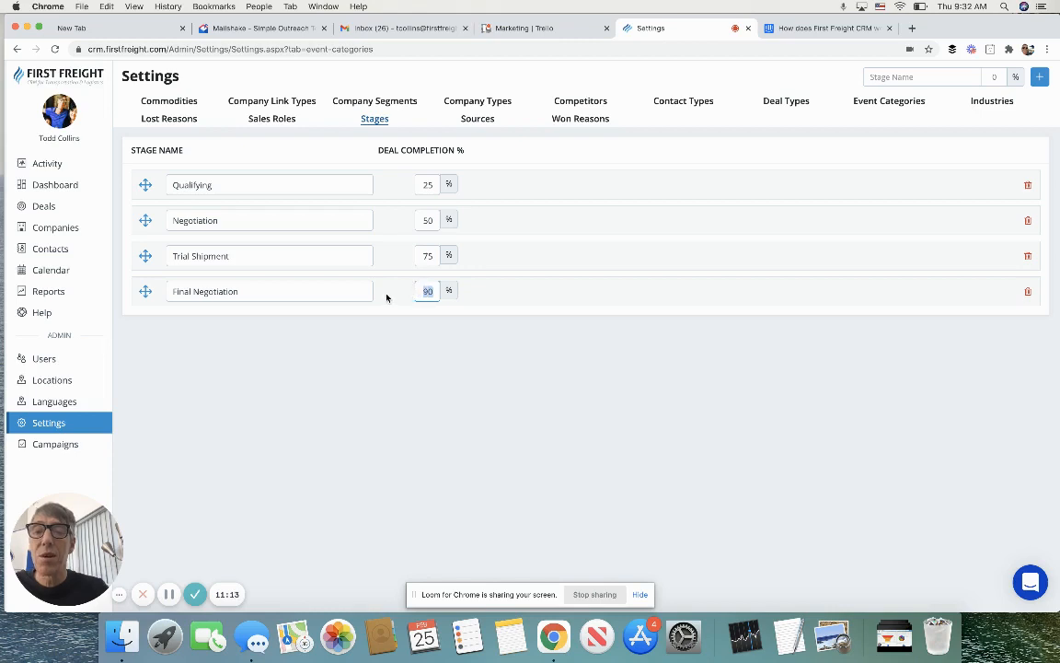
pyautogui.click(431, 221)
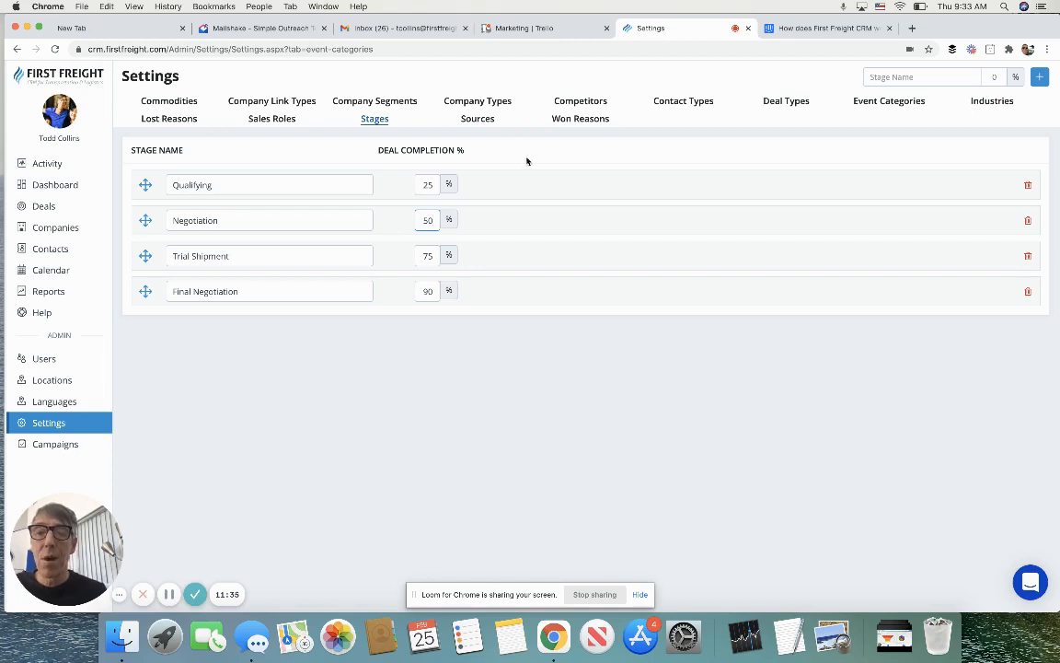
pyautogui.click(478, 121)
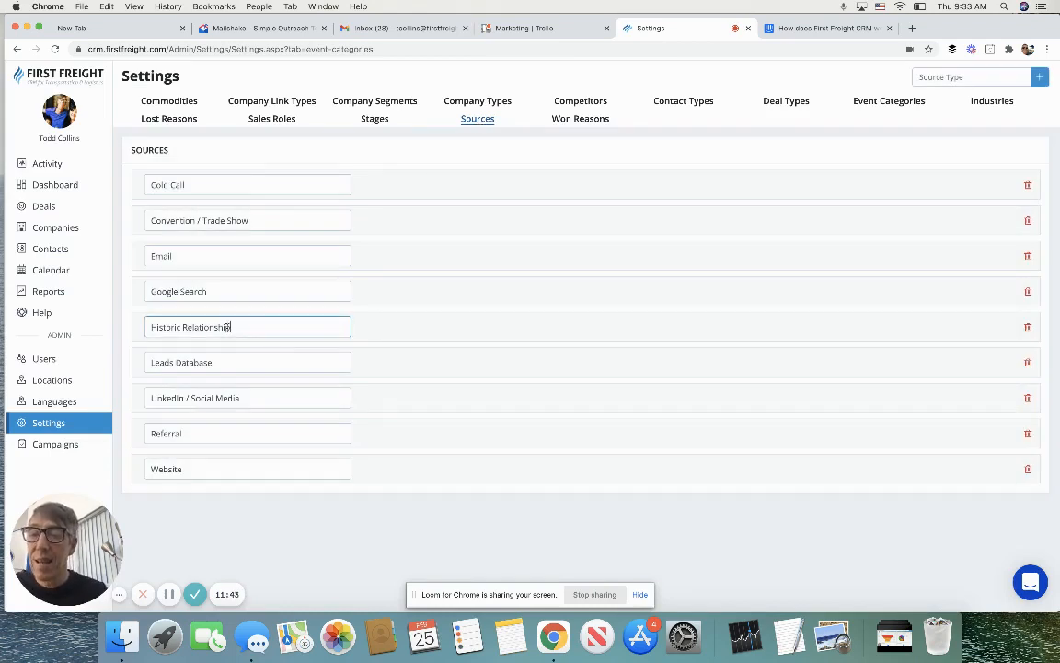
pyautogui.moveTo(230, 327); pyautogui.dragTo(150, 326)
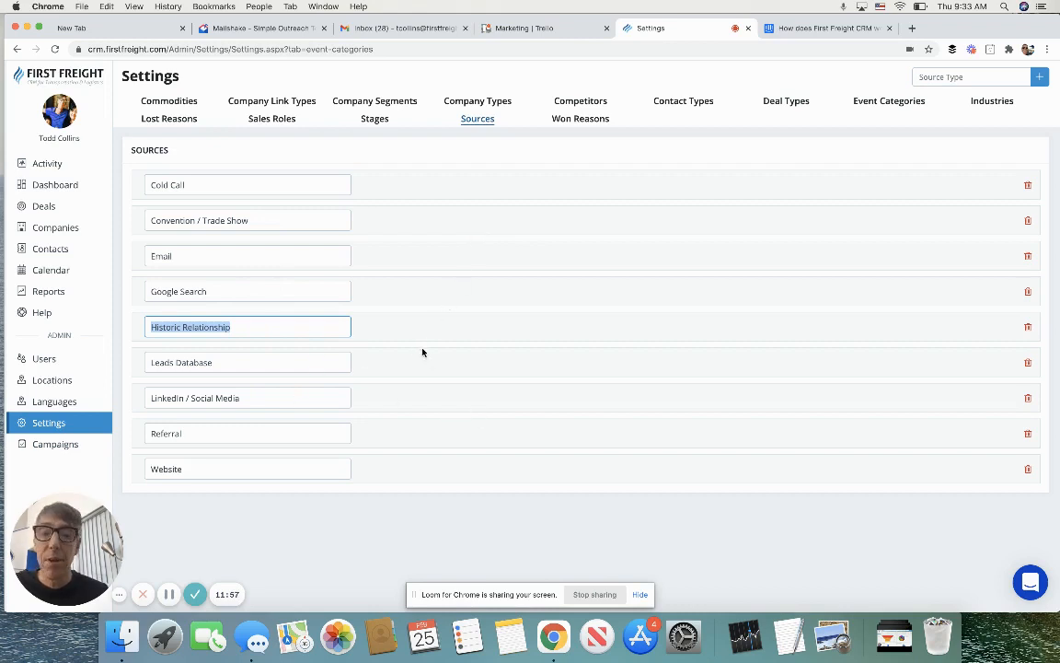
# Step: Review the won reasons in the settings, checking the Pricing / Cost, Relationship and Service Level entries
pyautogui.click(572, 121)
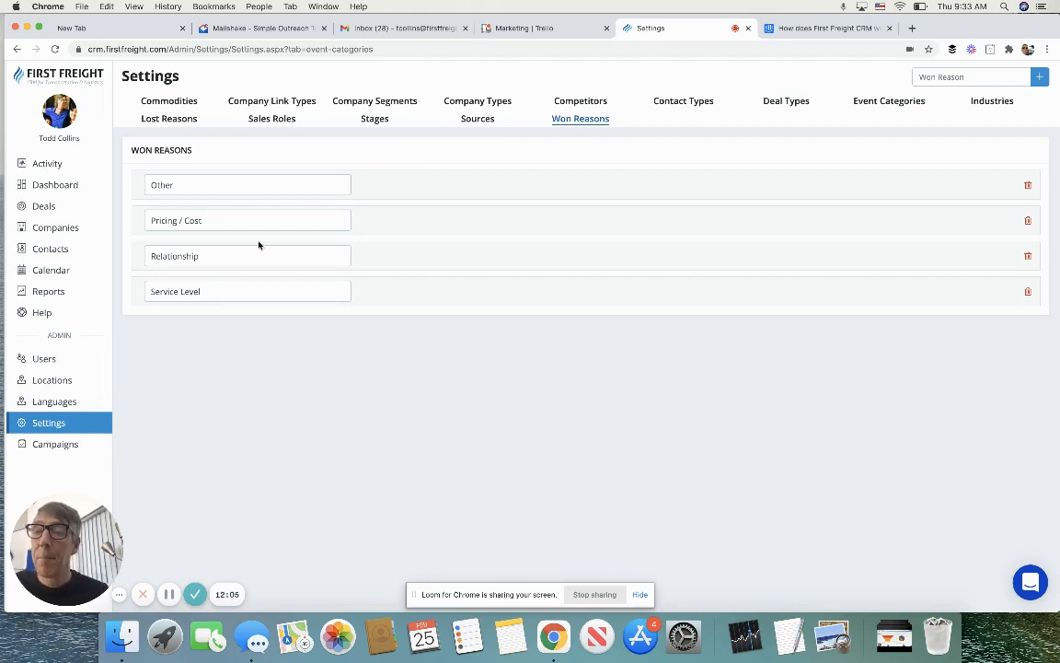
pyautogui.moveTo(225, 220); pyautogui.dragTo(129, 222)
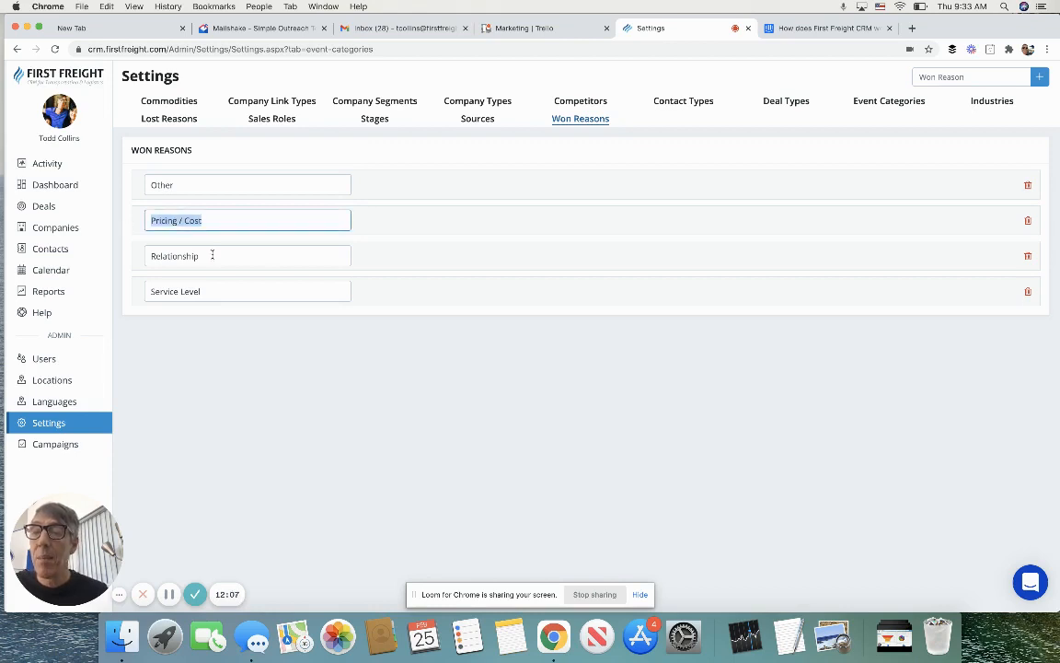
pyautogui.moveTo(211, 256); pyautogui.dragTo(147, 256)
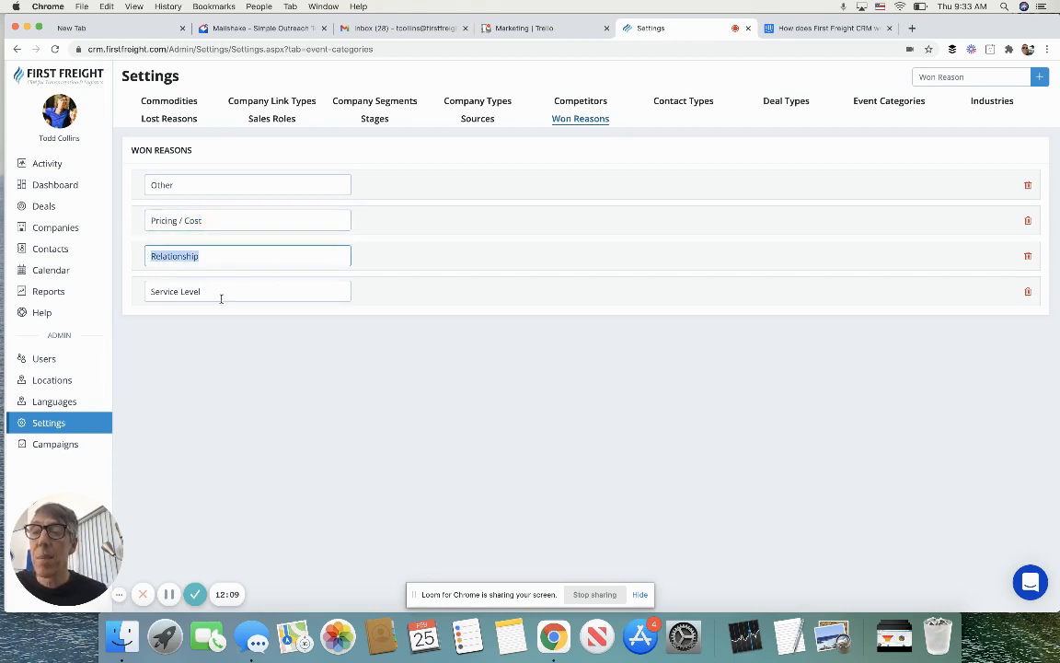
pyautogui.moveTo(213, 294); pyautogui.dragTo(146, 291)
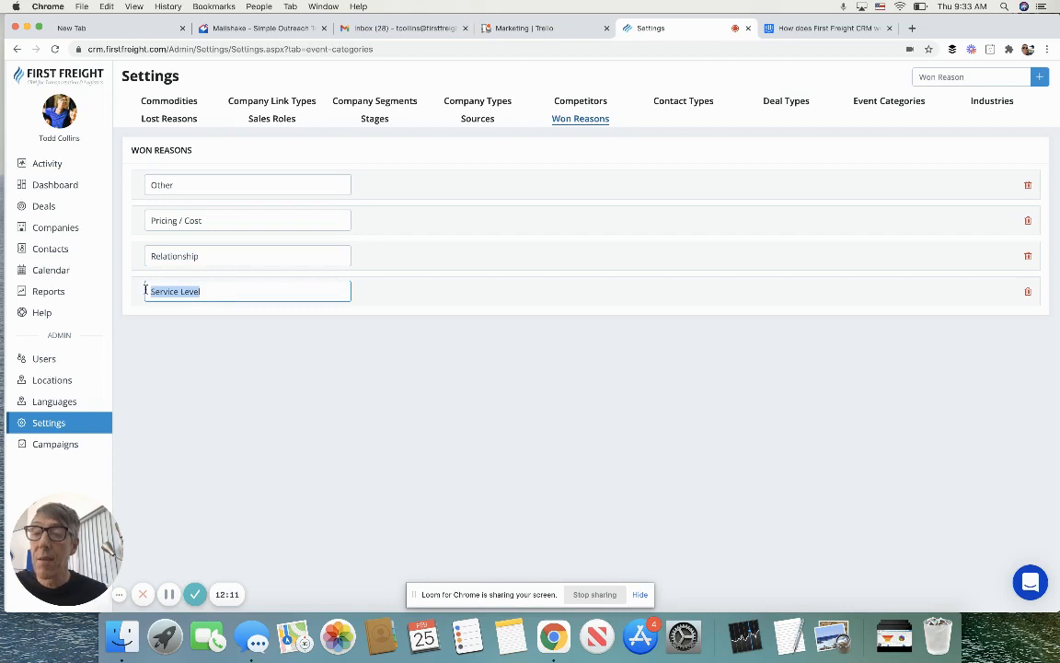
pyautogui.click(222, 348)
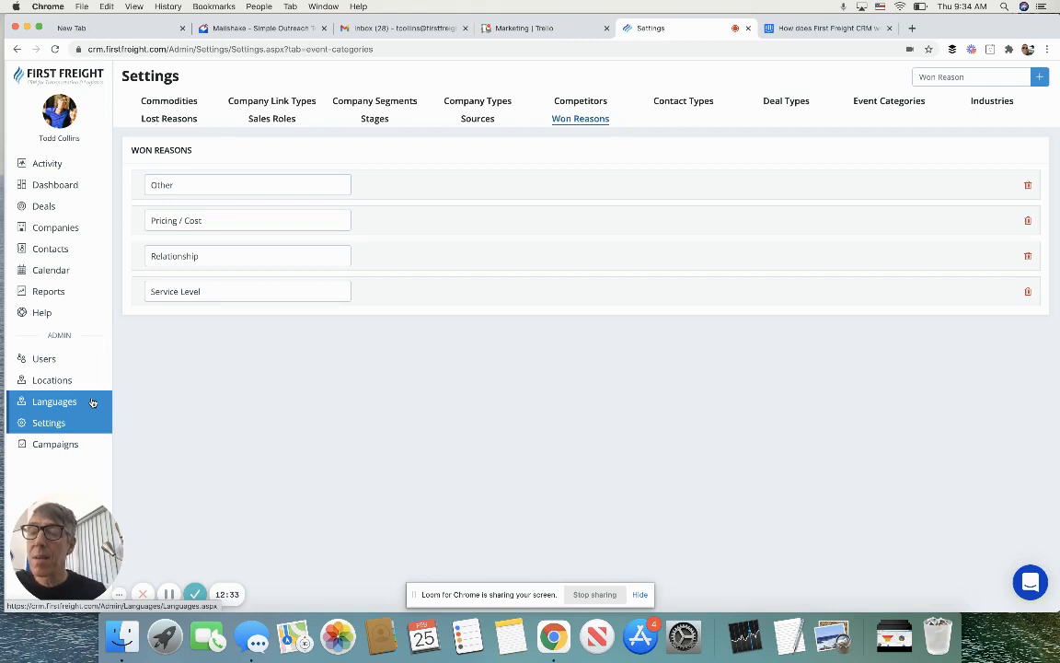
# Step: Look over the marketing campaigns page and return to the list of CRM users
pyautogui.click(83, 447)
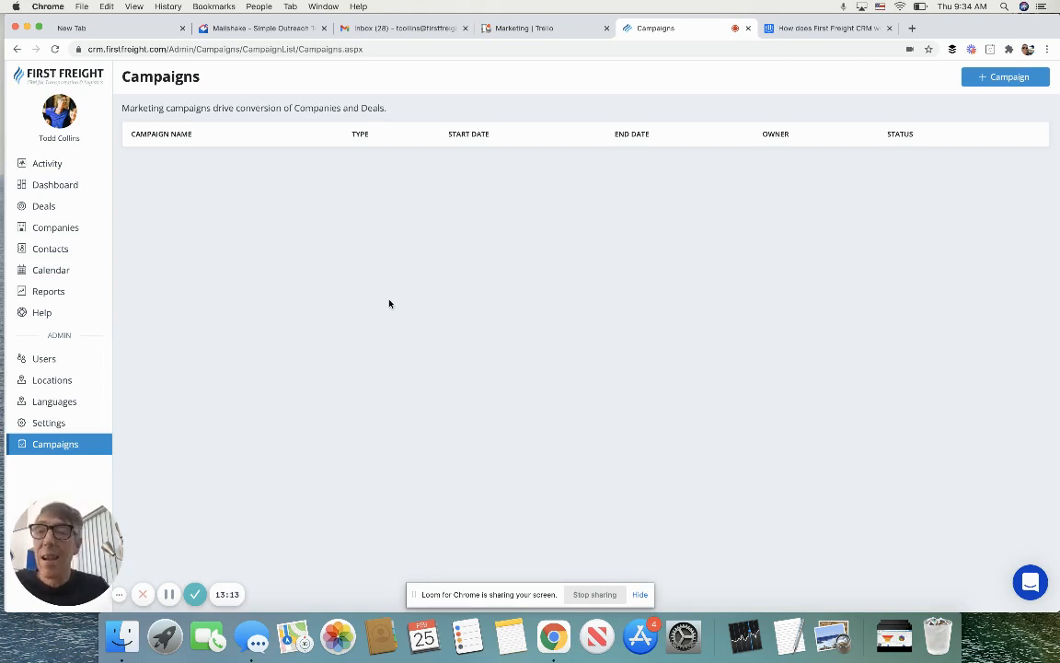
pyautogui.click(97, 383)
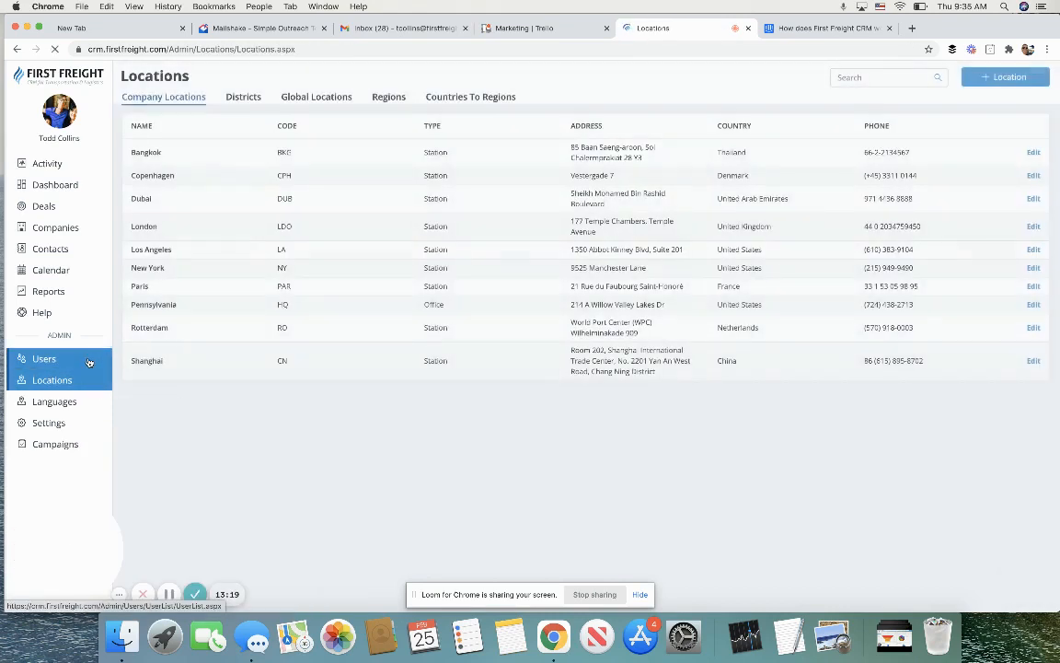
pyautogui.click(89, 362)
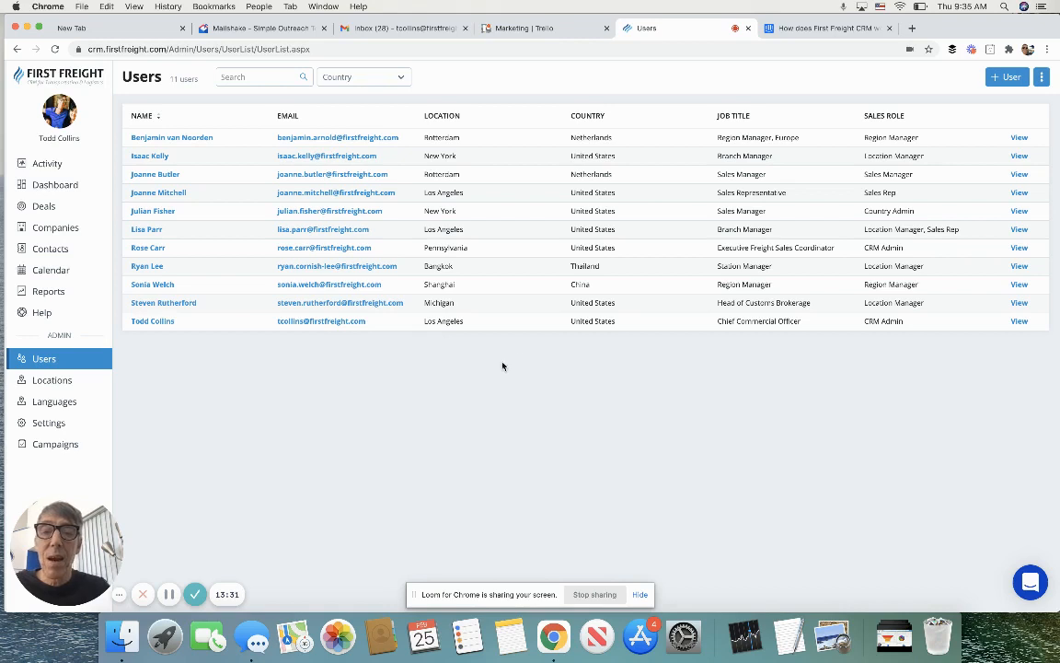
# Step: Open the Reassign User form, choose a departing user, check the available new users, and cancel the reassignment
pyautogui.click(1040, 79)
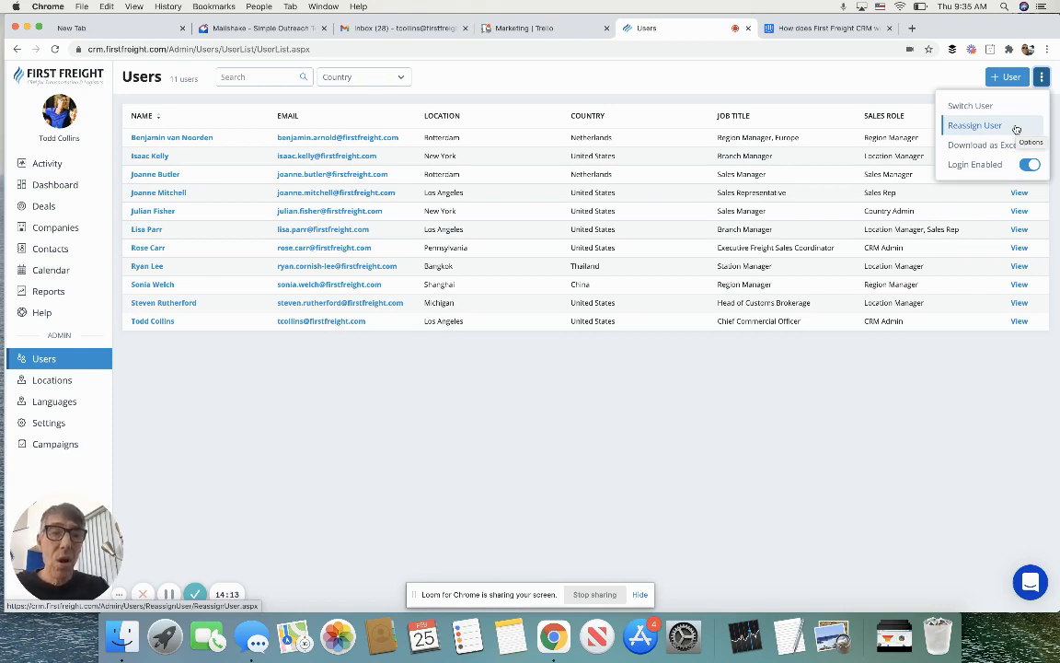
pyautogui.click(1017, 129)
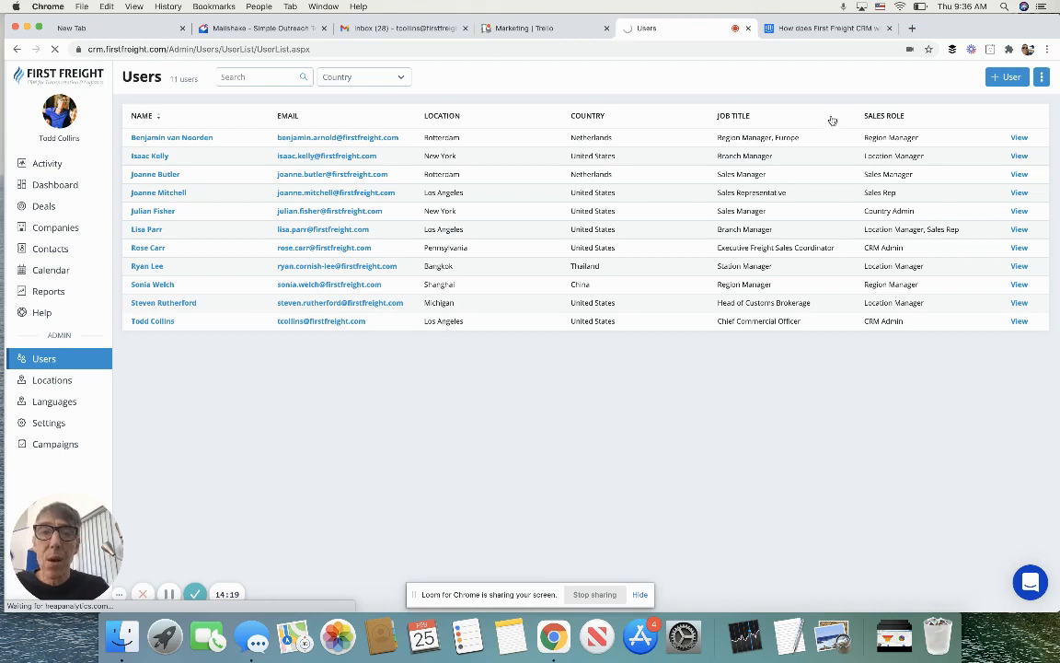
pyautogui.click(1042, 79)
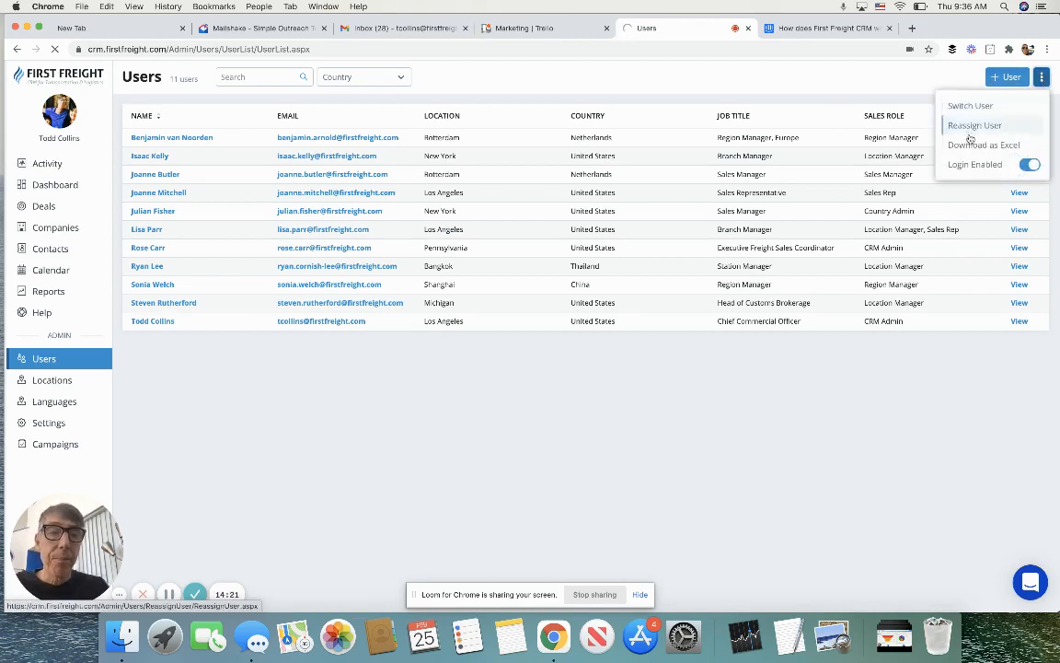
pyautogui.click(974, 126)
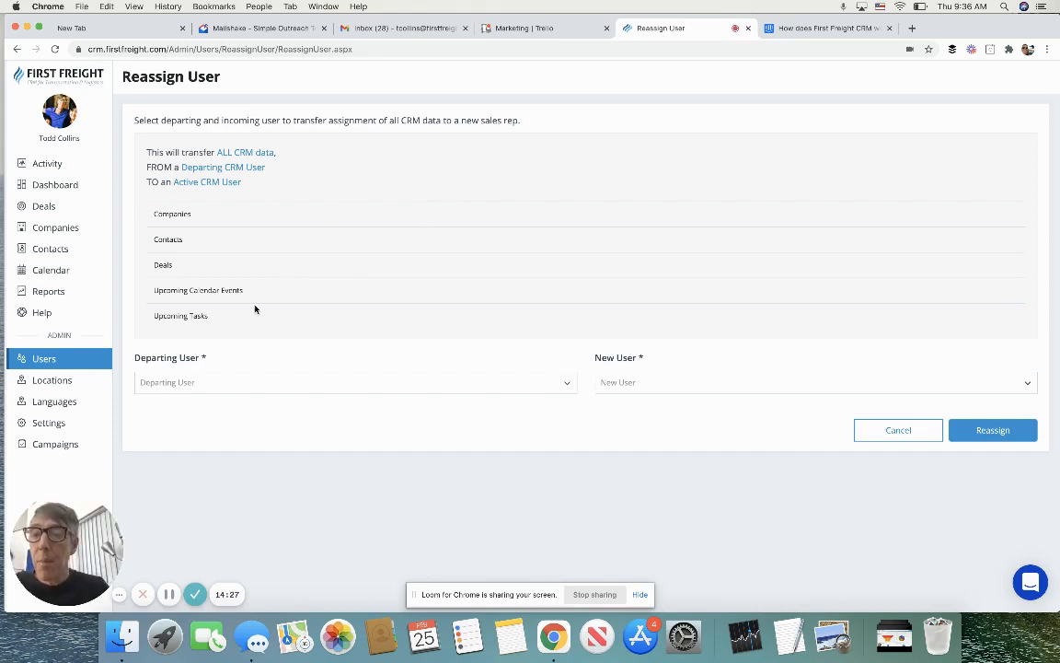
pyautogui.click(248, 387)
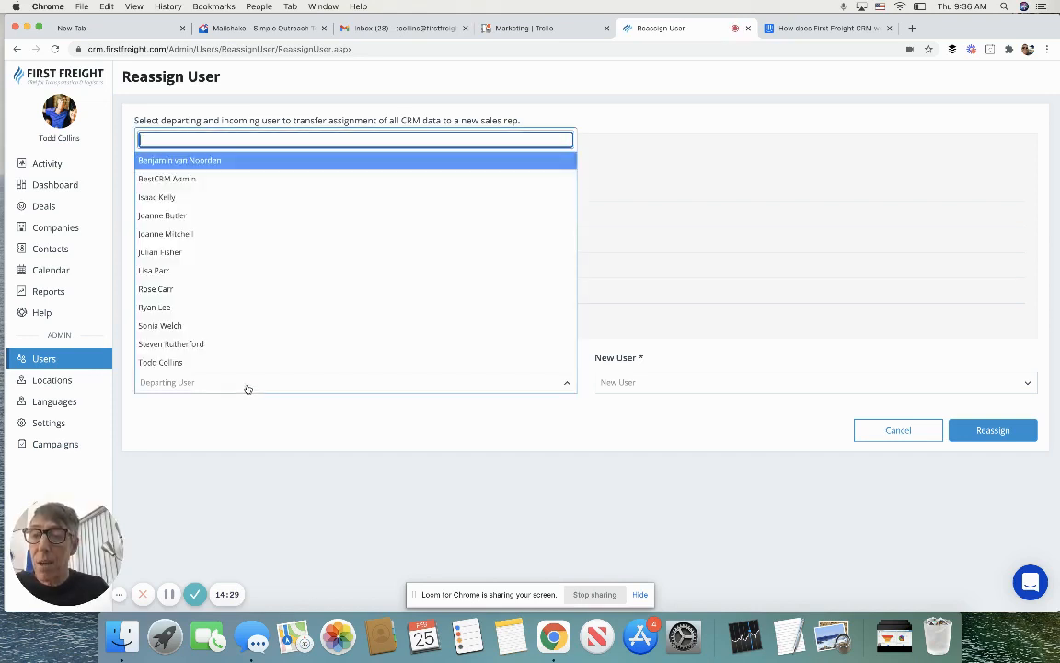
pyautogui.click(249, 251)
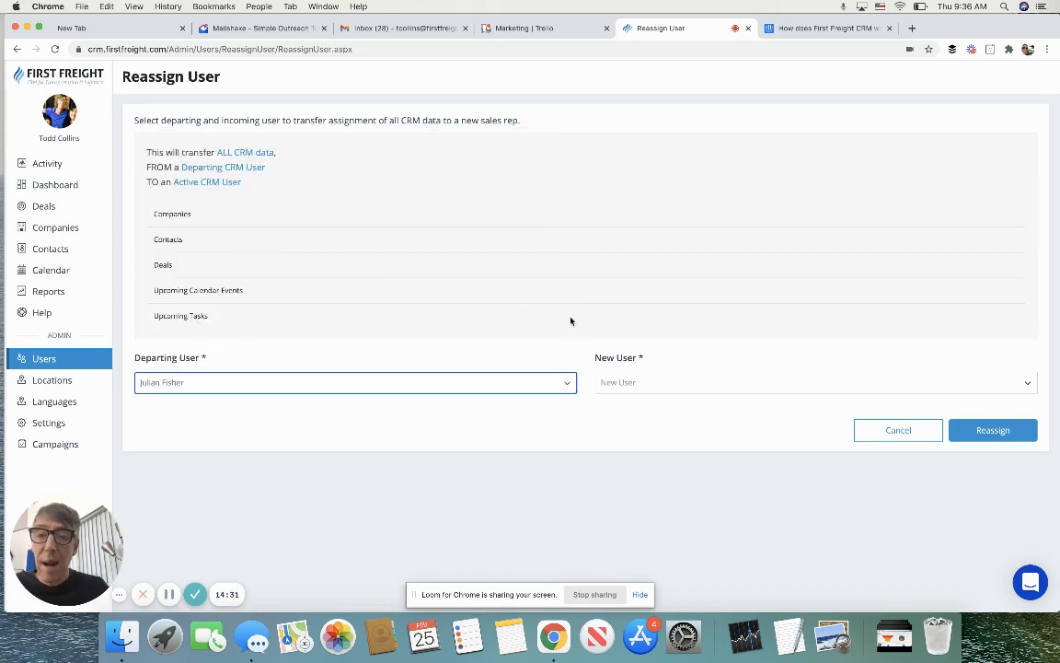
pyautogui.click(664, 382)
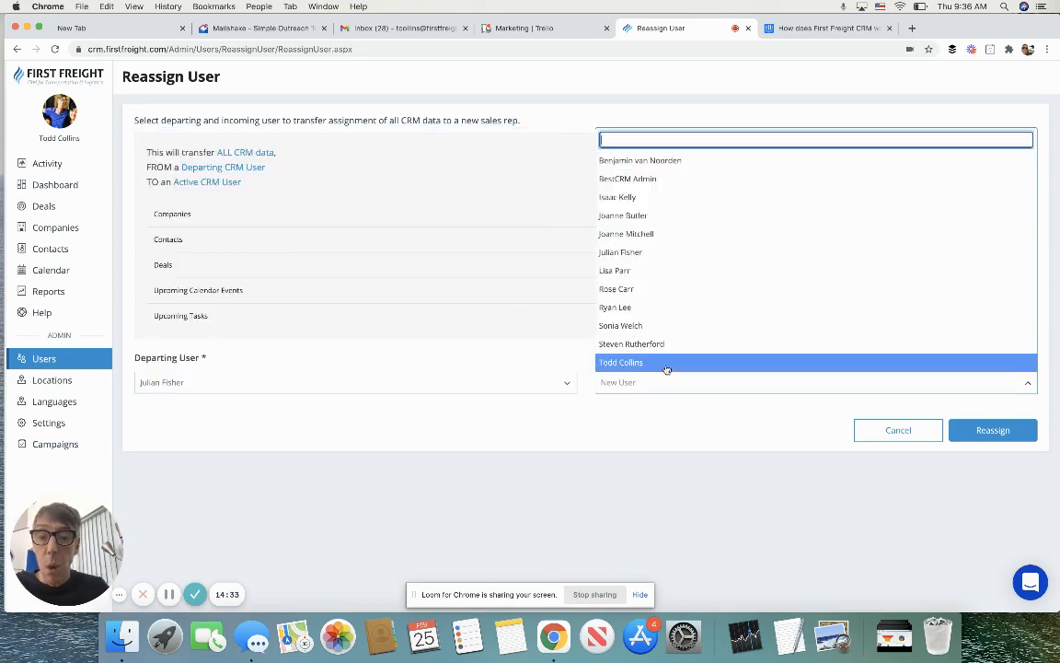
pyautogui.click(634, 405)
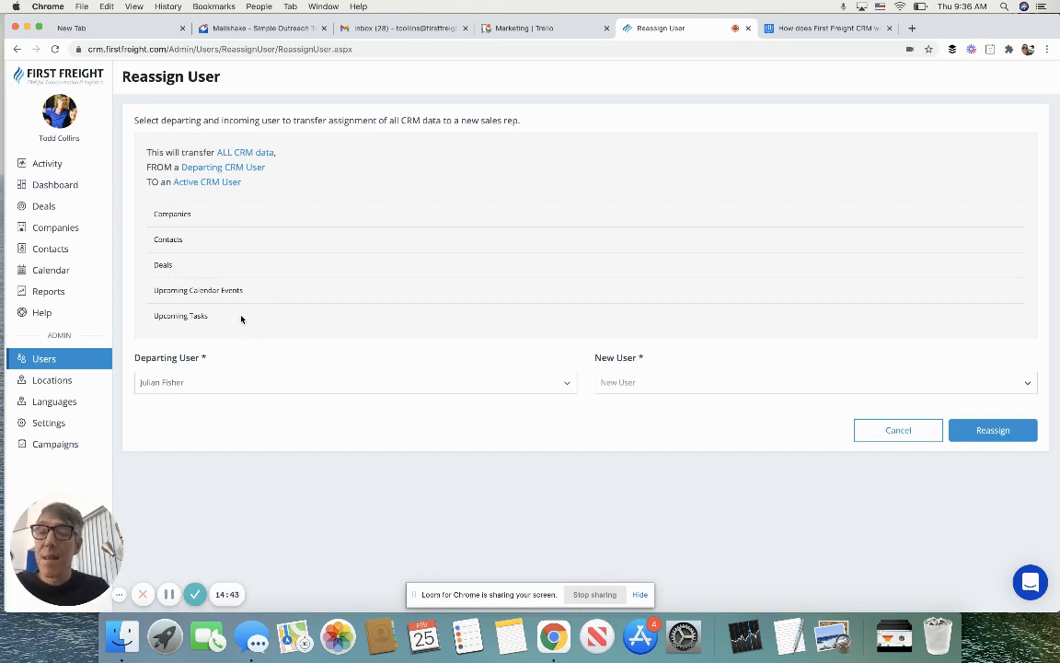
pyautogui.click(874, 438)
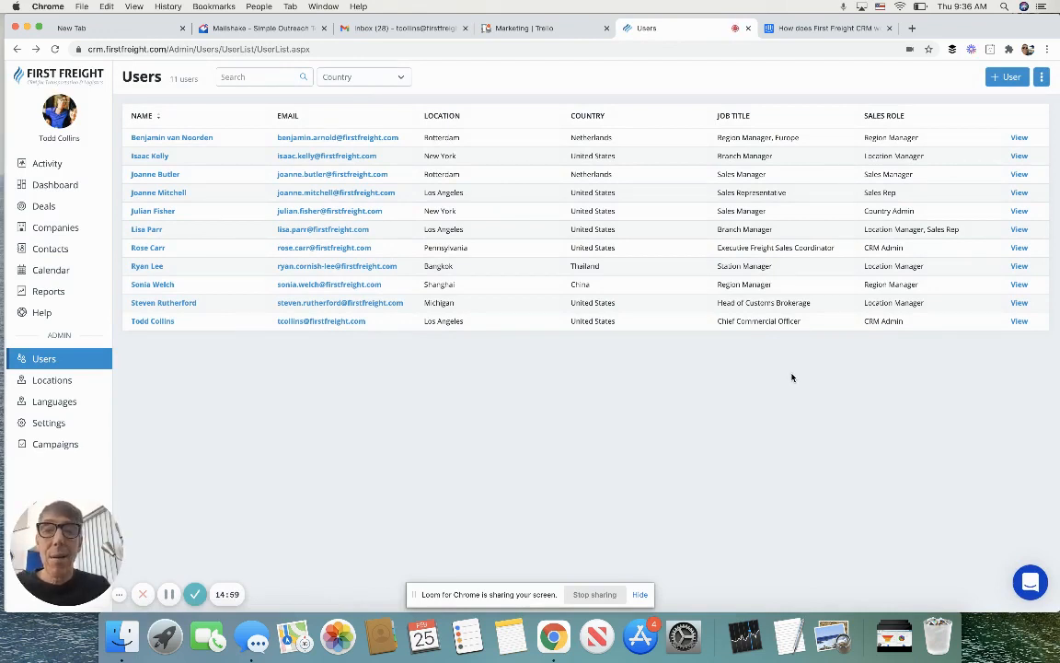
# Step: Switch the users list to accounts with login disabled, restore the Login Enabled filter, and reopen the user options
pyautogui.click(1040, 79)
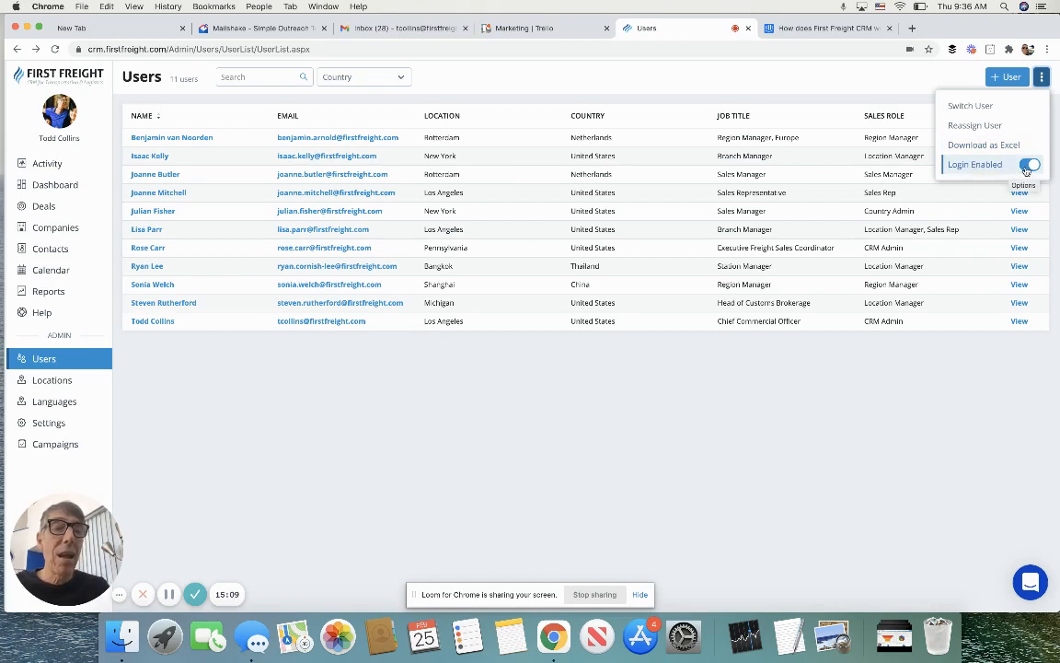
pyautogui.click(1025, 170)
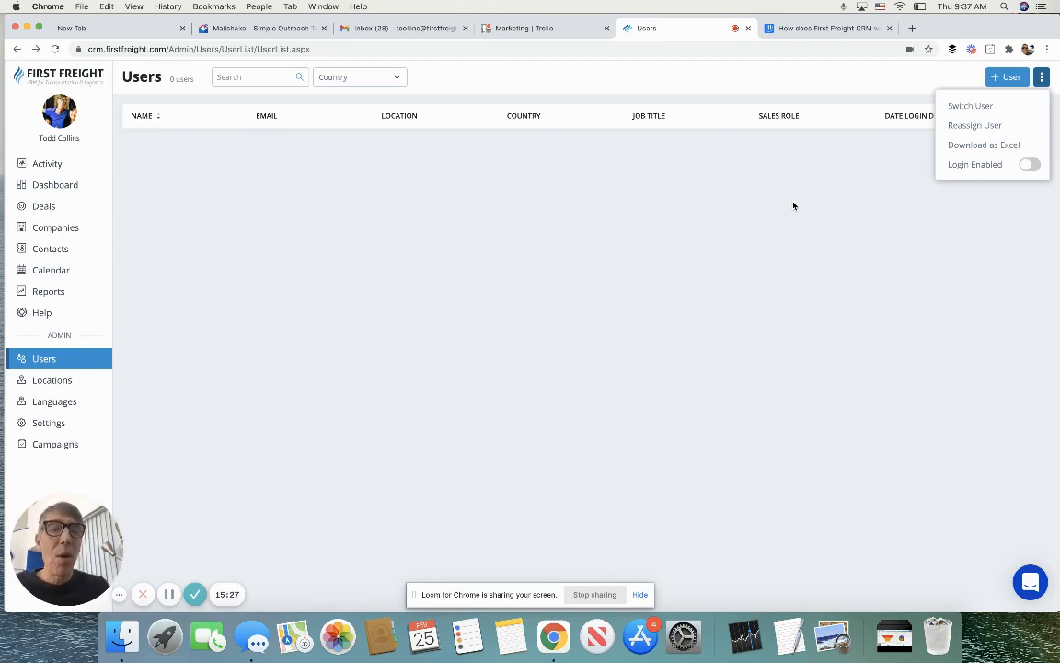
pyautogui.click(1031, 165)
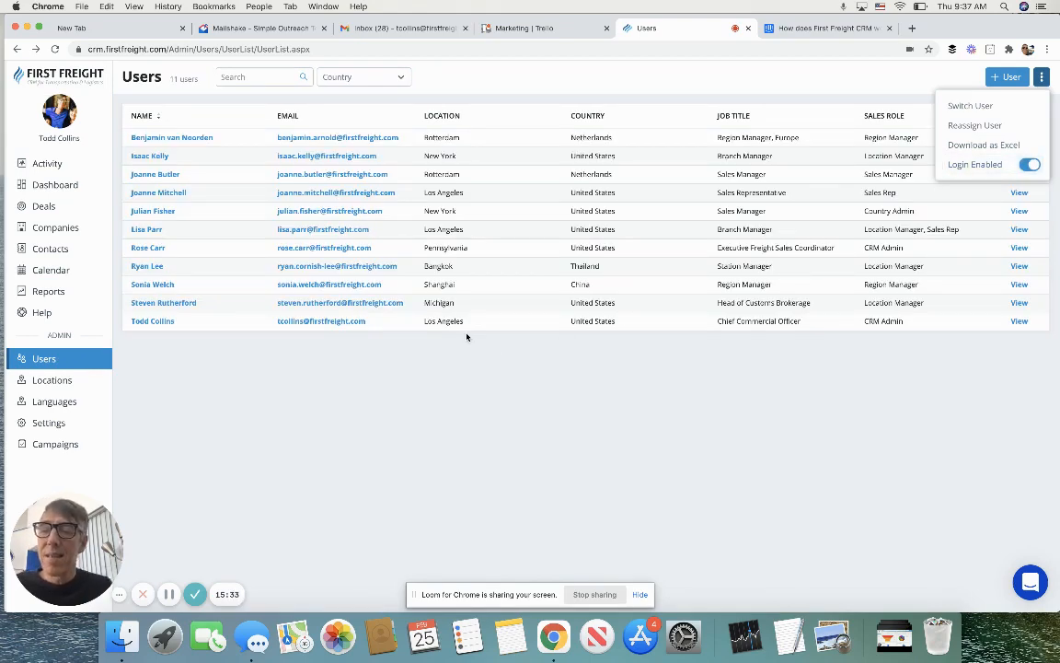
pyautogui.click(1044, 79)
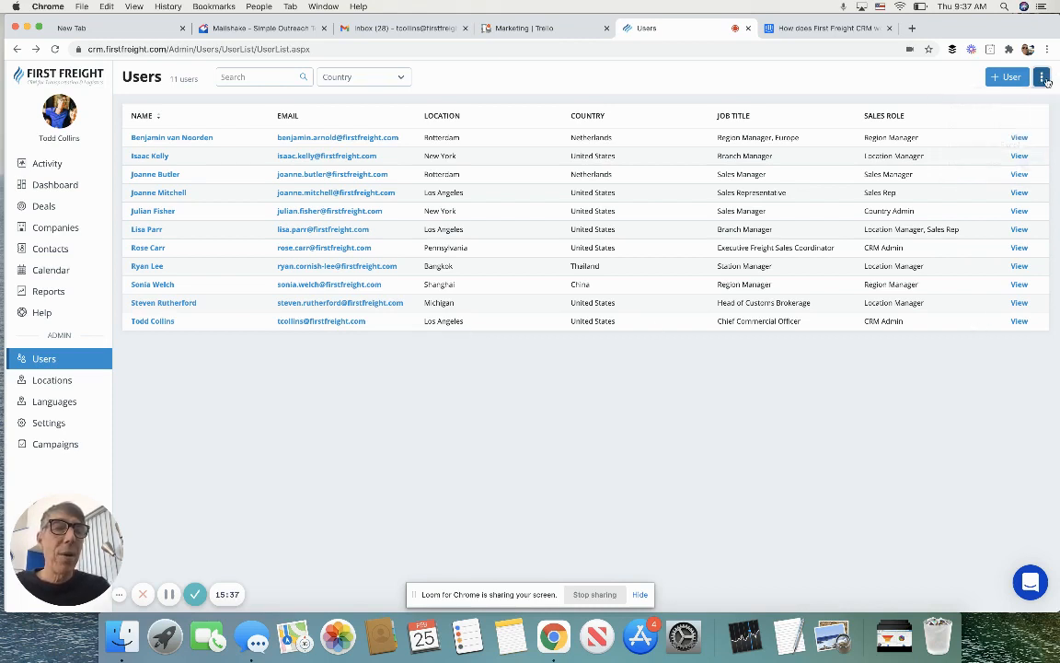
pyautogui.click(1045, 79)
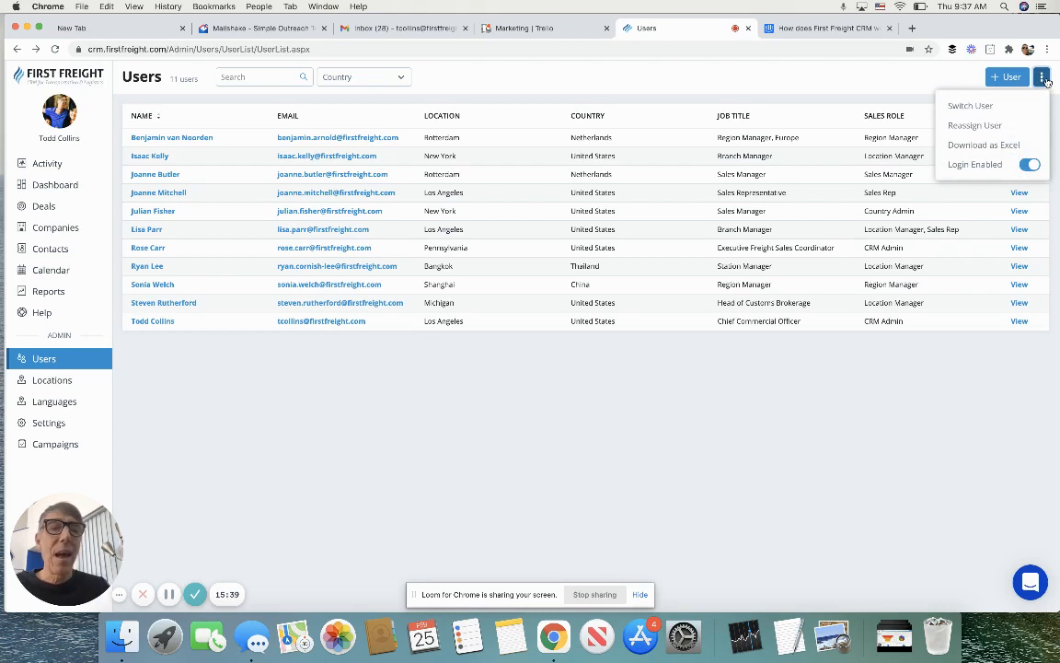